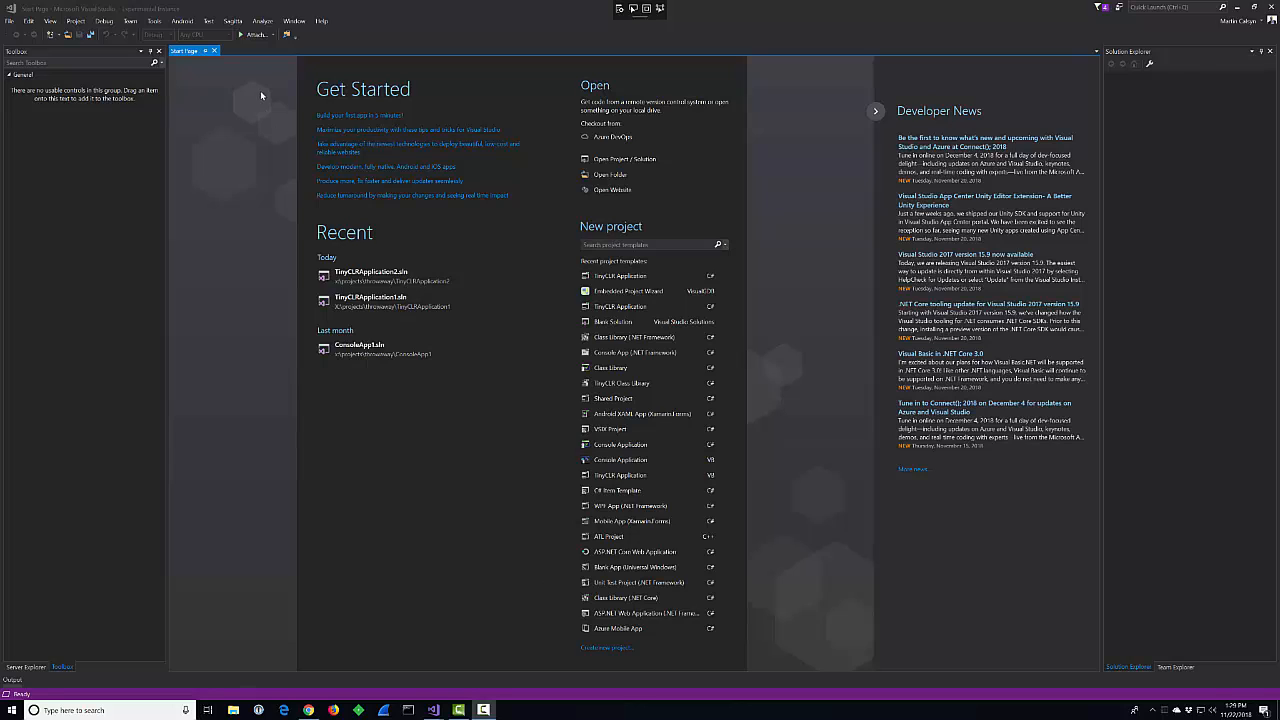
Create a new Visual C# TinyCLR Application project with the default name and location
{"action": "left_click", "coordinate": [10, 24]}
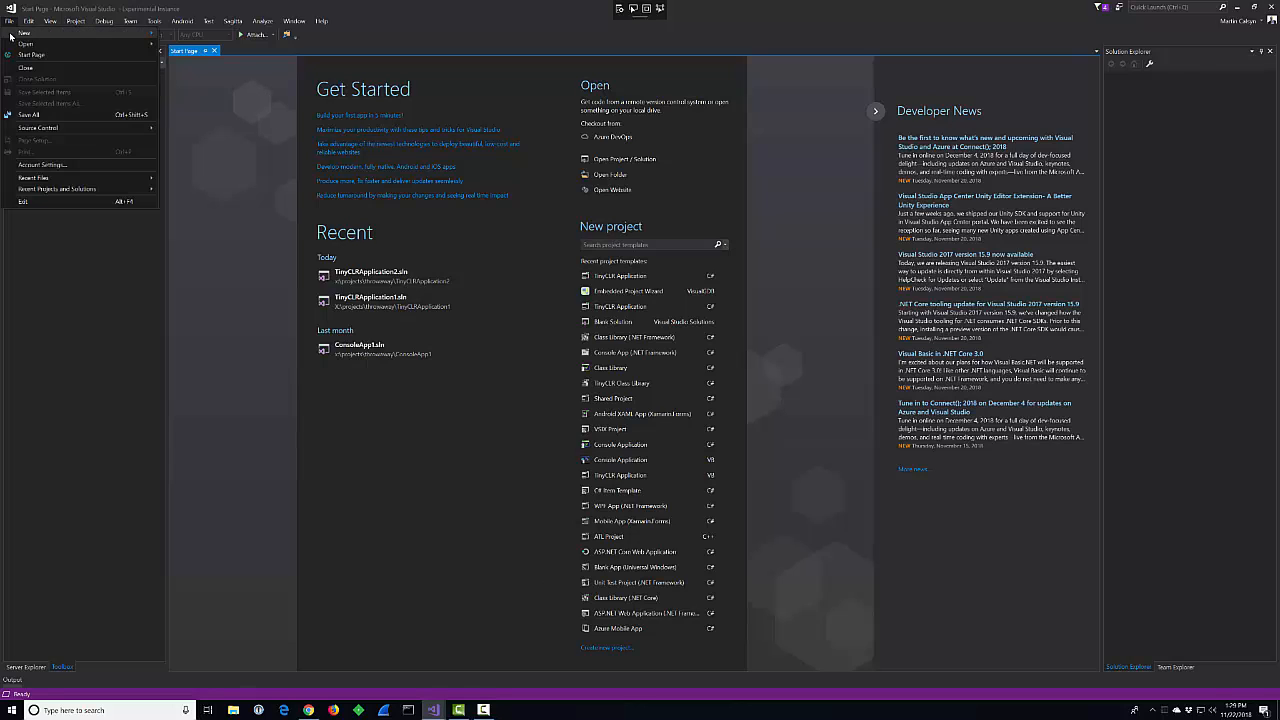
{"action": "mouse_move", "coordinate": [40, 35]}
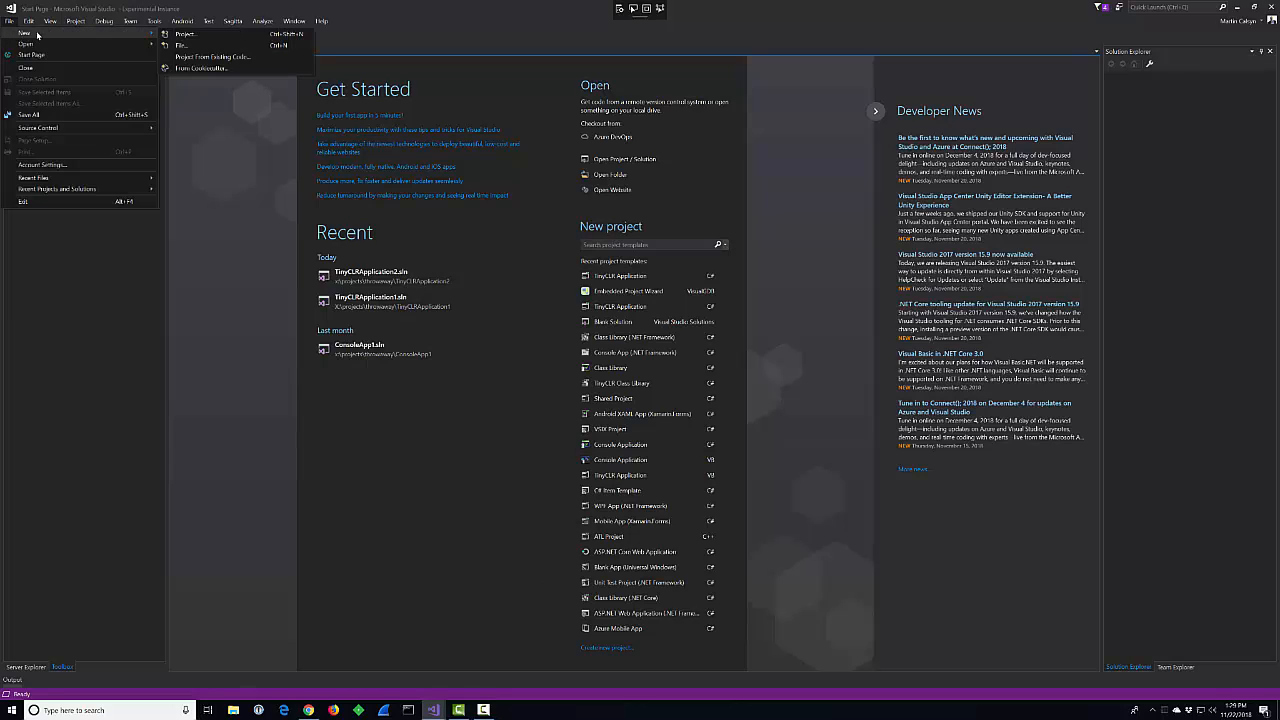
{"action": "left_click", "coordinate": [186, 35]}
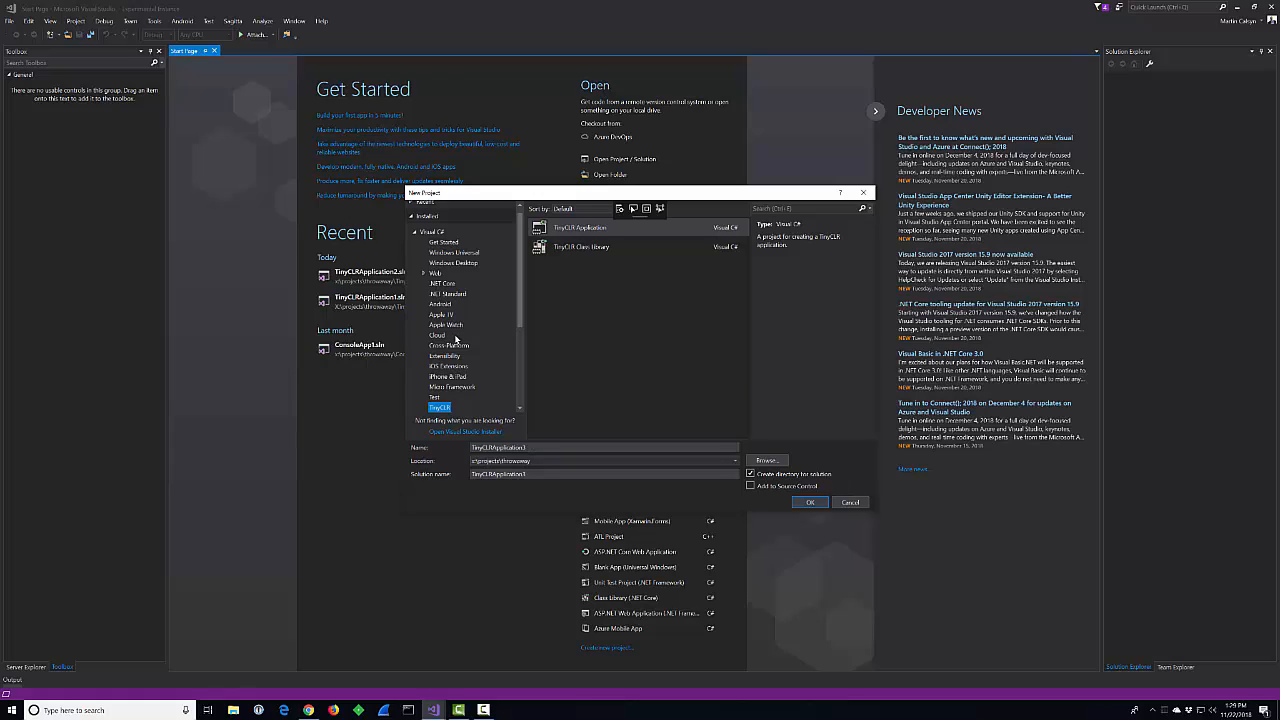
{"action": "left_click", "coordinate": [585, 228]}
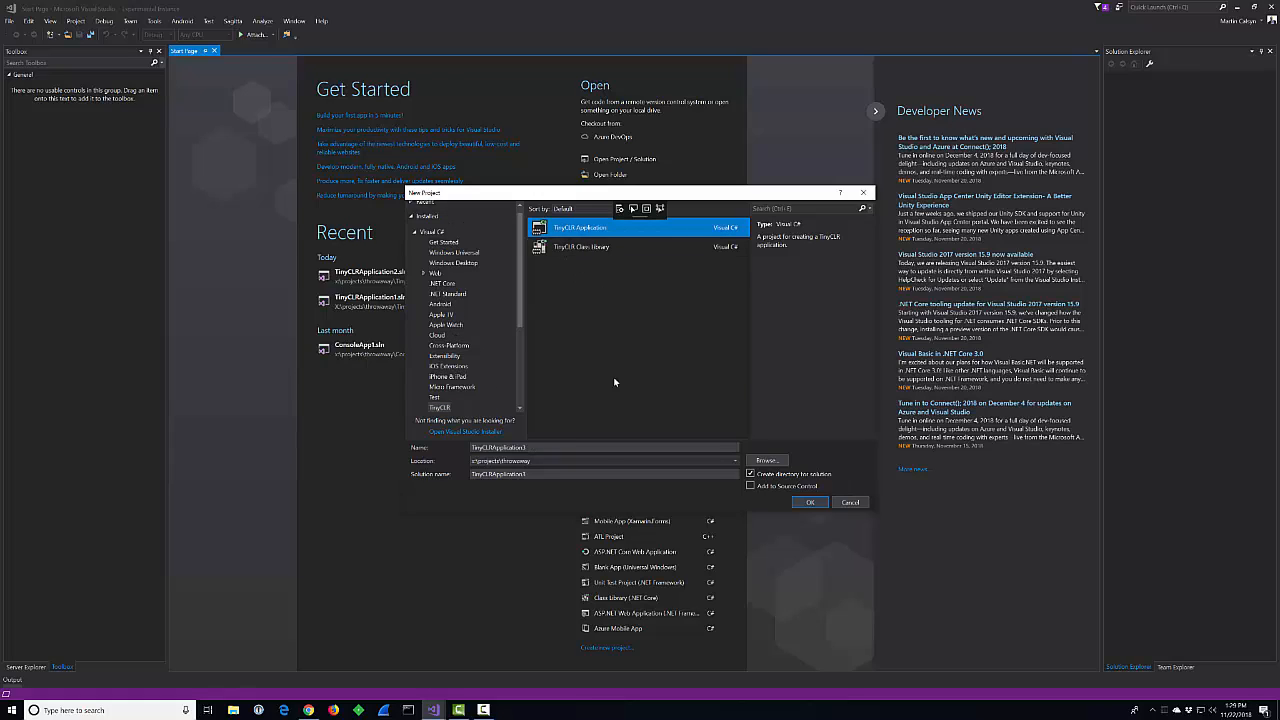
{"action": "left_click", "coordinate": [806, 503]}
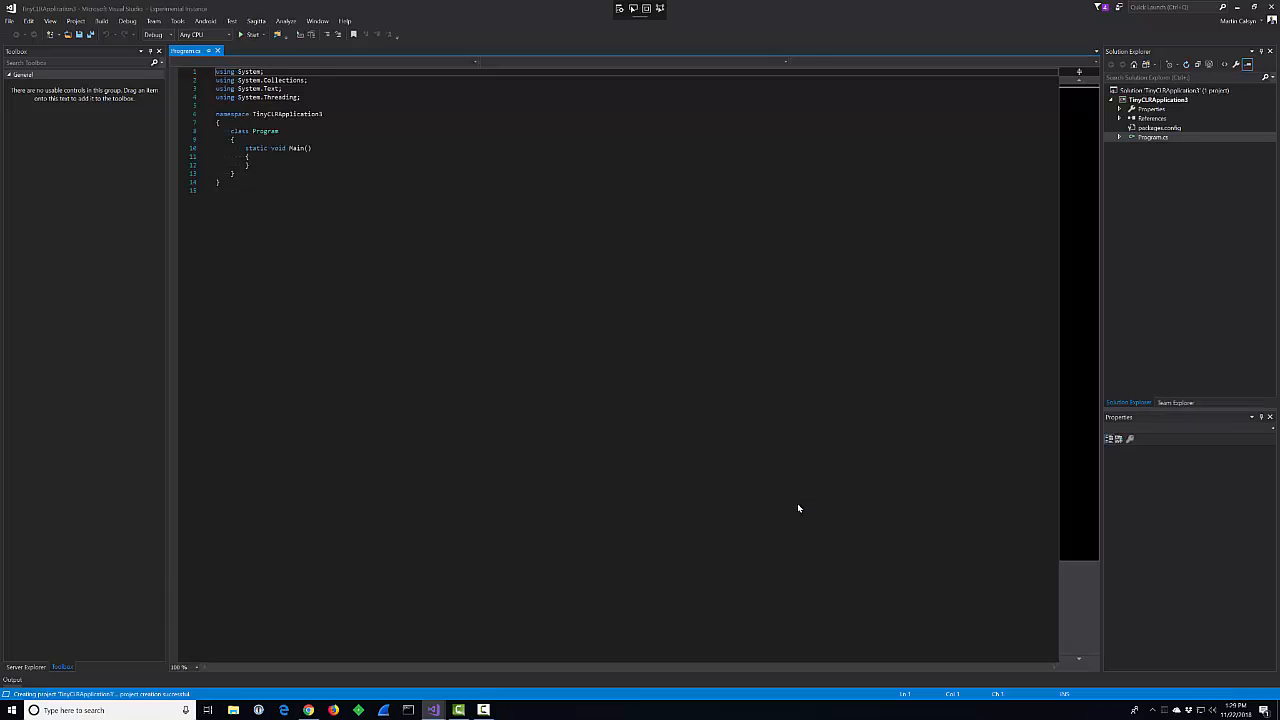
Add a C# Sagitta Design item named WeatherStation.sagitta to the TinyCLRApplication3 project
{"action": "left_click", "coordinate": [1151, 101]}
{"action": "right_click", "coordinate": [1149, 104]}
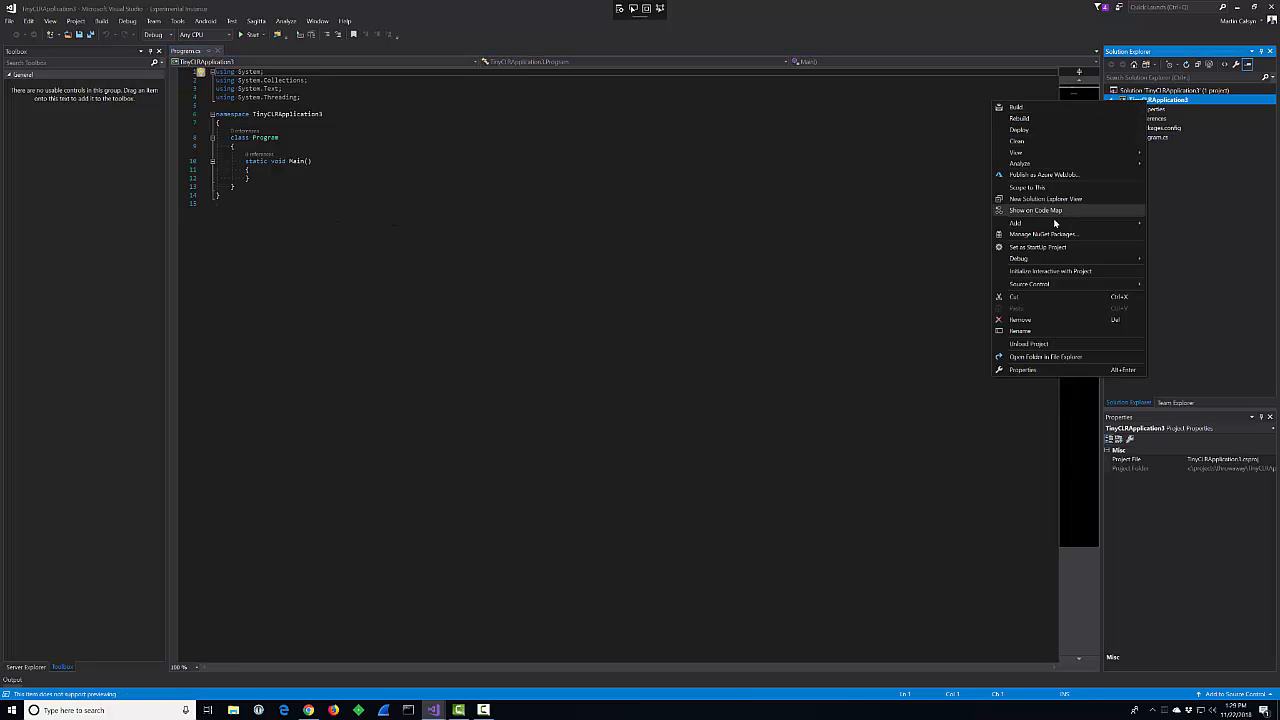
{"action": "mouse_move", "coordinate": [1054, 228]}
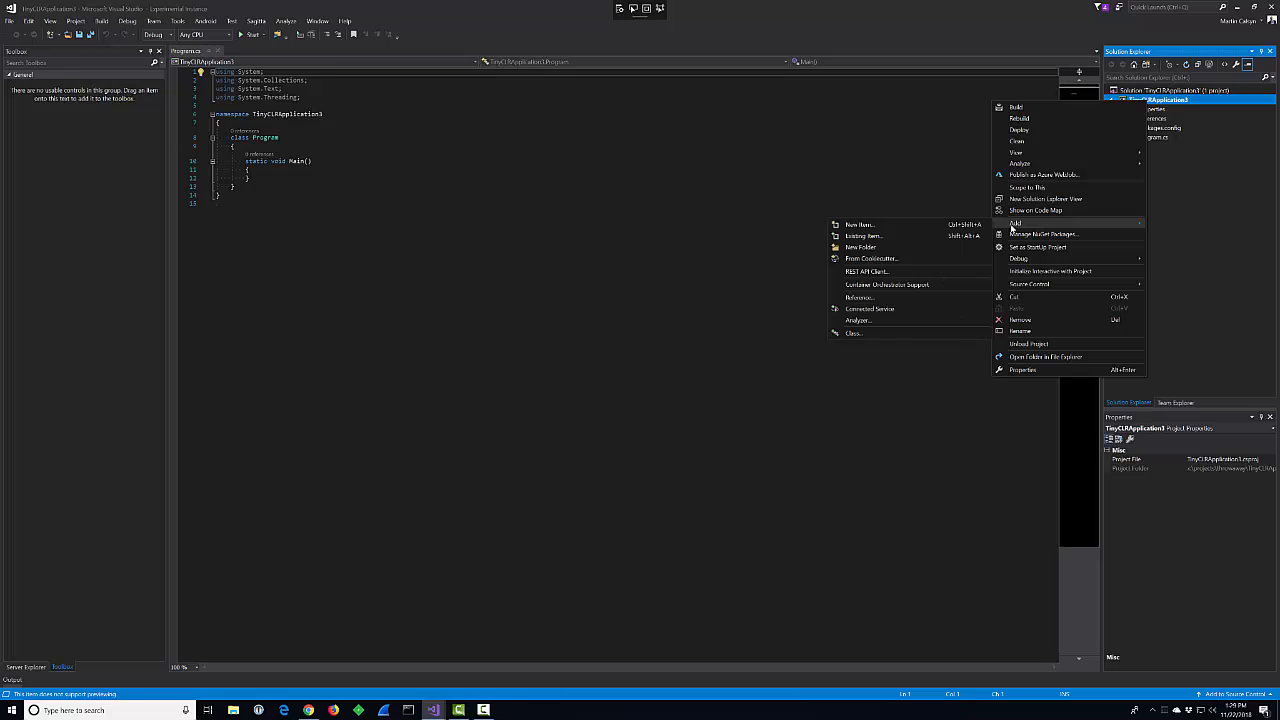
{"action": "left_click", "coordinate": [902, 220]}
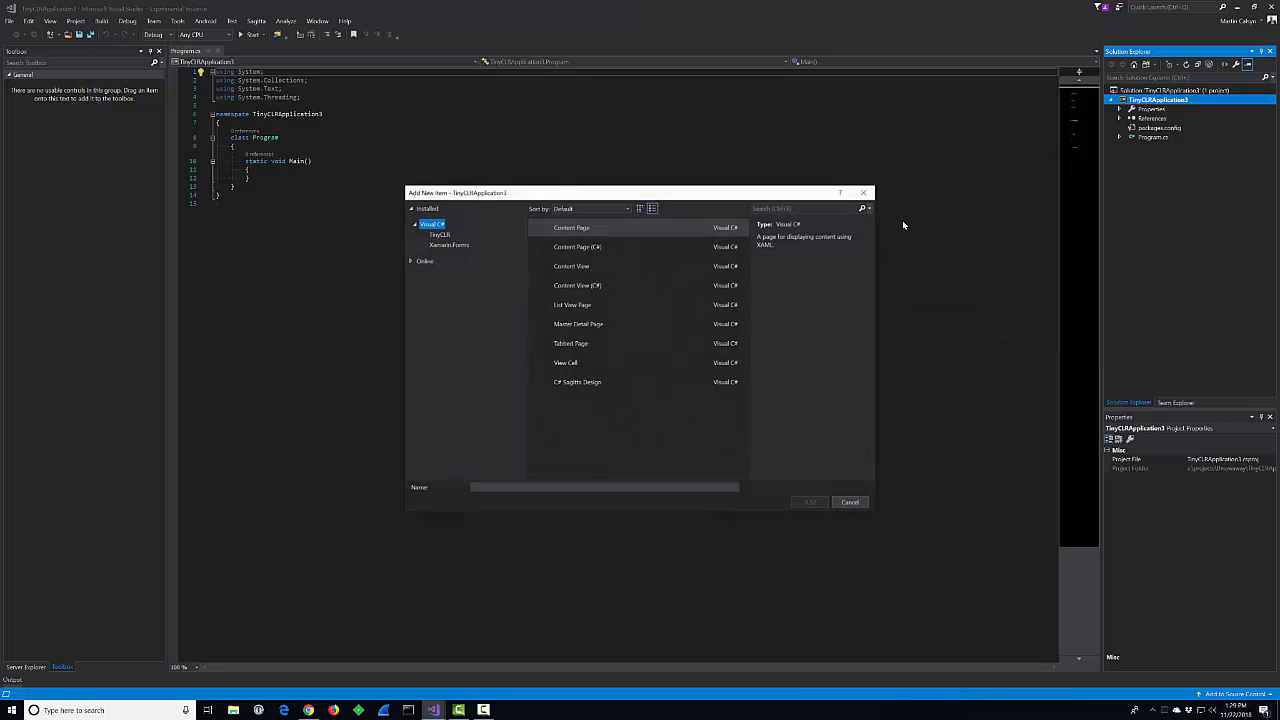
{"action": "left_click", "coordinate": [579, 385]}
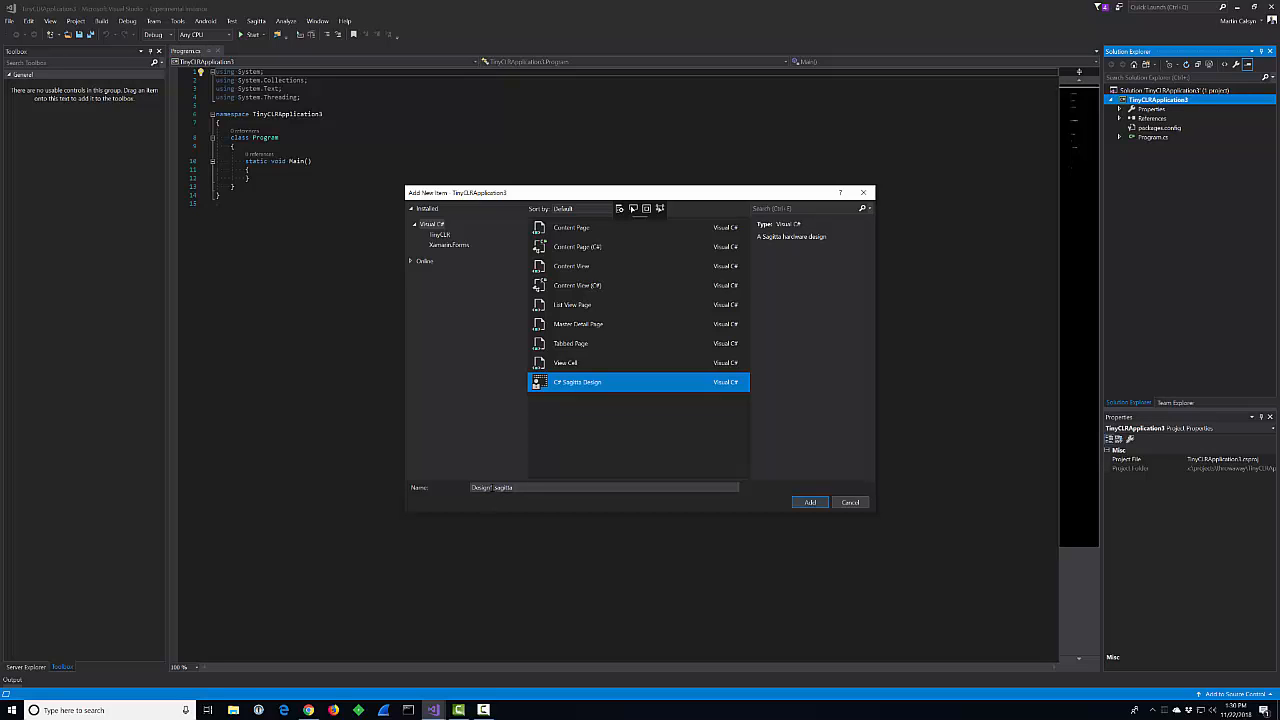
{"action": "left_click_drag", "start_coordinate": [492, 488], "coordinate": [445, 491]}
{"action": "key", "text": "BackSpace"}
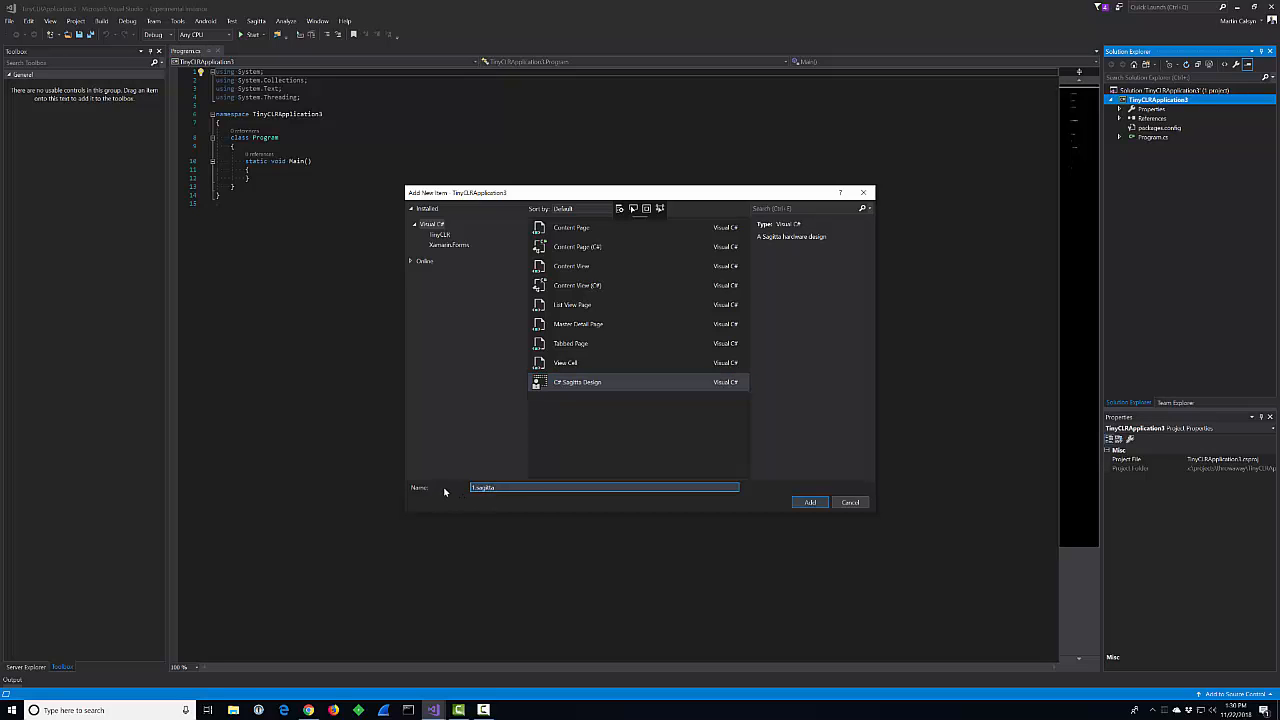
{"action": "type", "text": "WeatherStation"}
{"action": "left_click", "coordinate": [808, 501]}
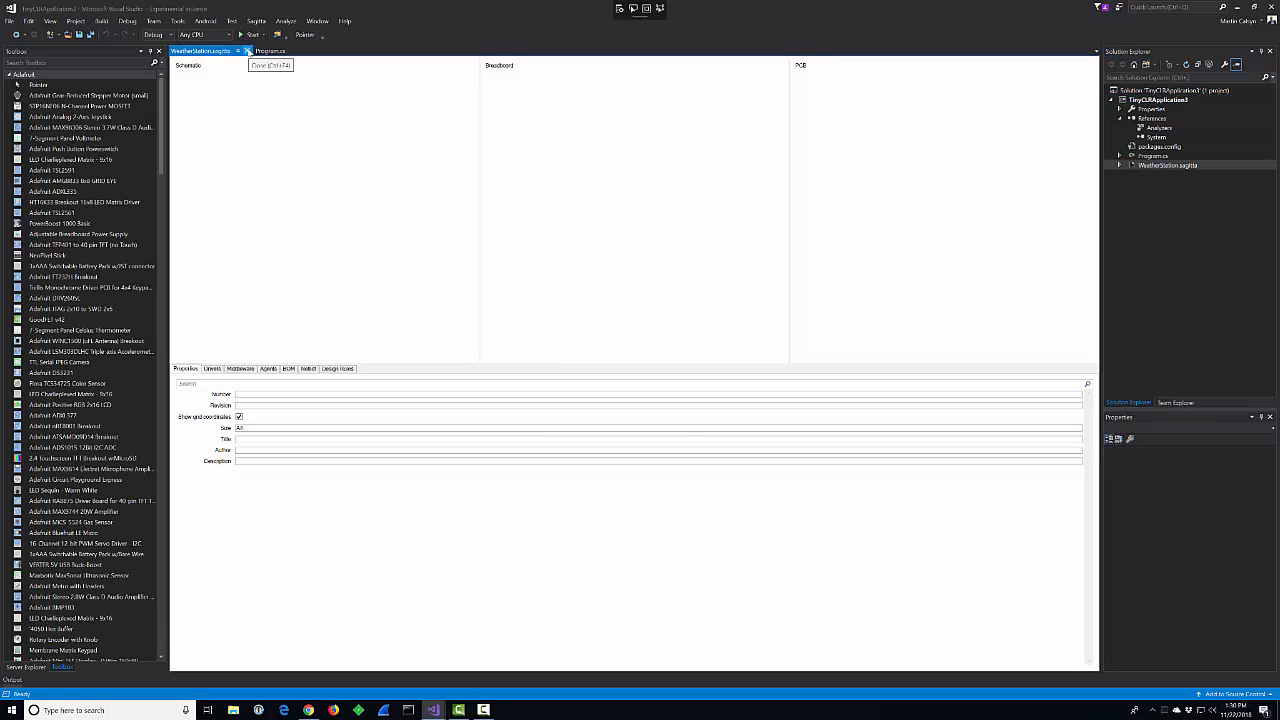
Close the combined WeatherStation.sagitta design view and open its nested breadboard file WeatherStation.sagitta-b
{"action": "left_click", "coordinate": [247, 51]}
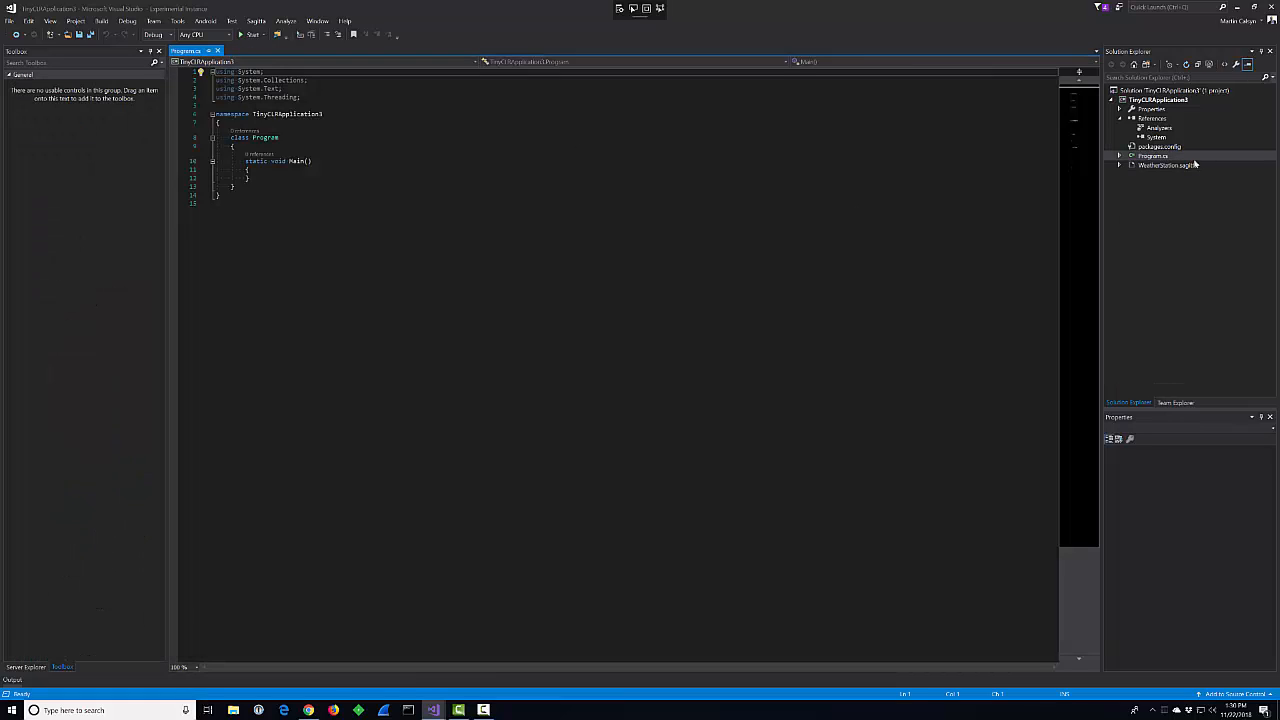
{"action": "left_click", "coordinate": [1120, 166]}
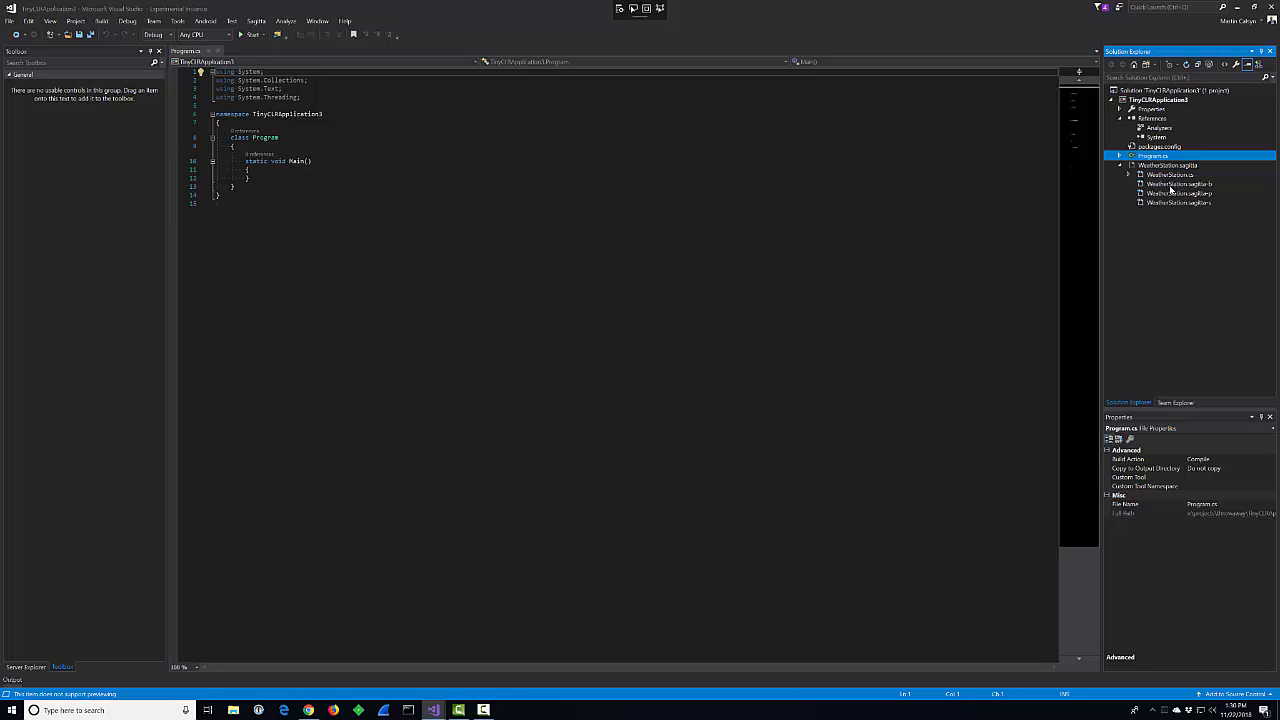
{"action": "left_click", "coordinate": [1172, 186]}
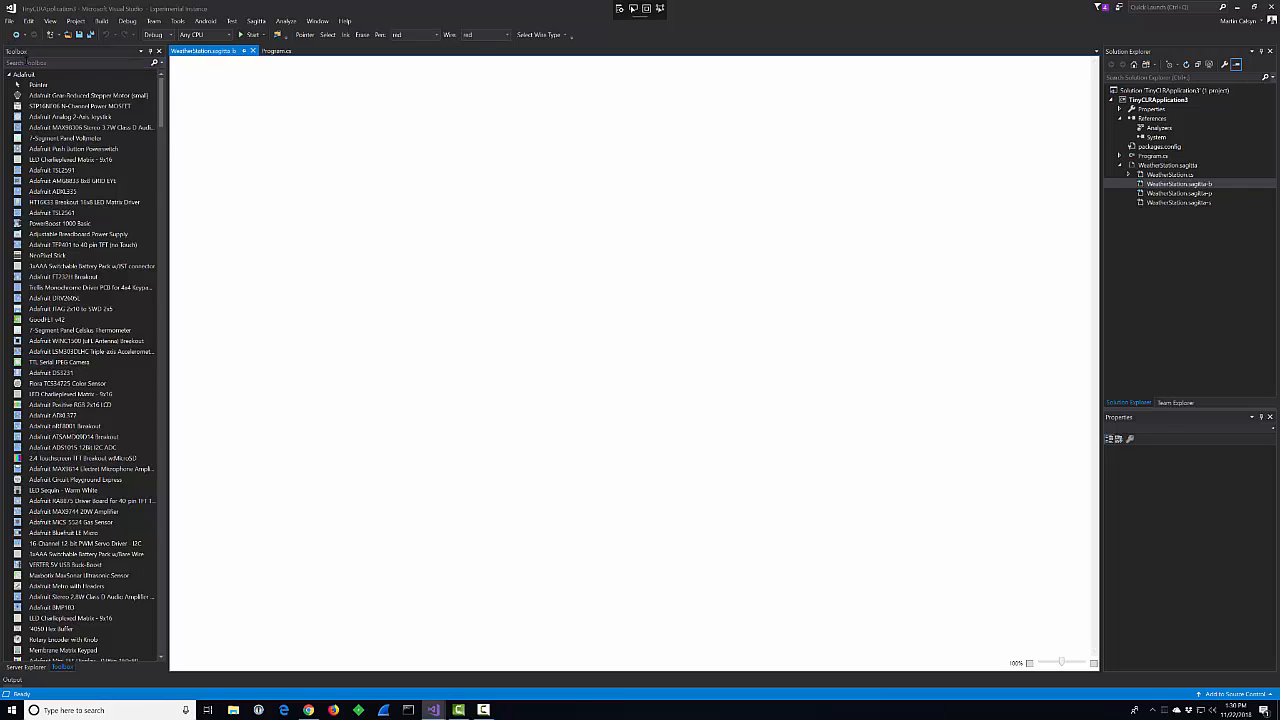
Find the Adafruit PermaProto Mint Tin Size Breadboard and place it slightly left of the middle of the empty canvas
{"action": "type", "text": "bread"}
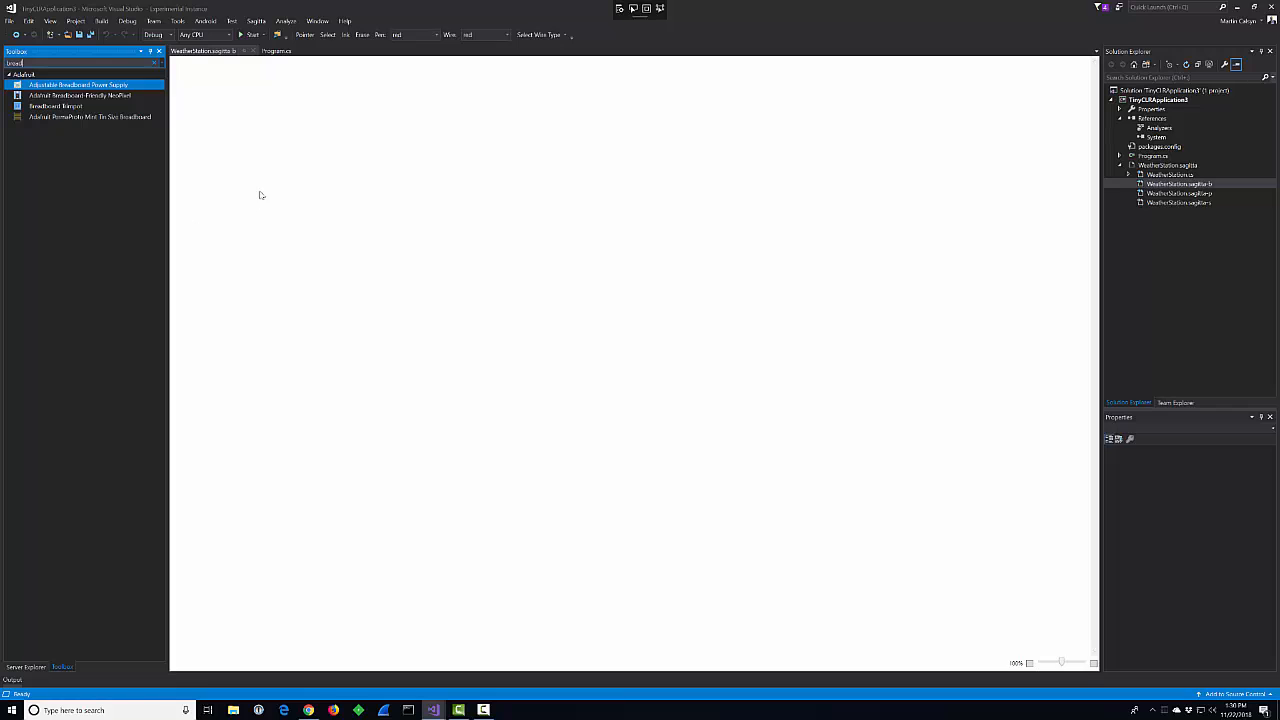
{"action": "left_click_drag", "start_coordinate": [106, 117], "coordinate": [466, 290]}
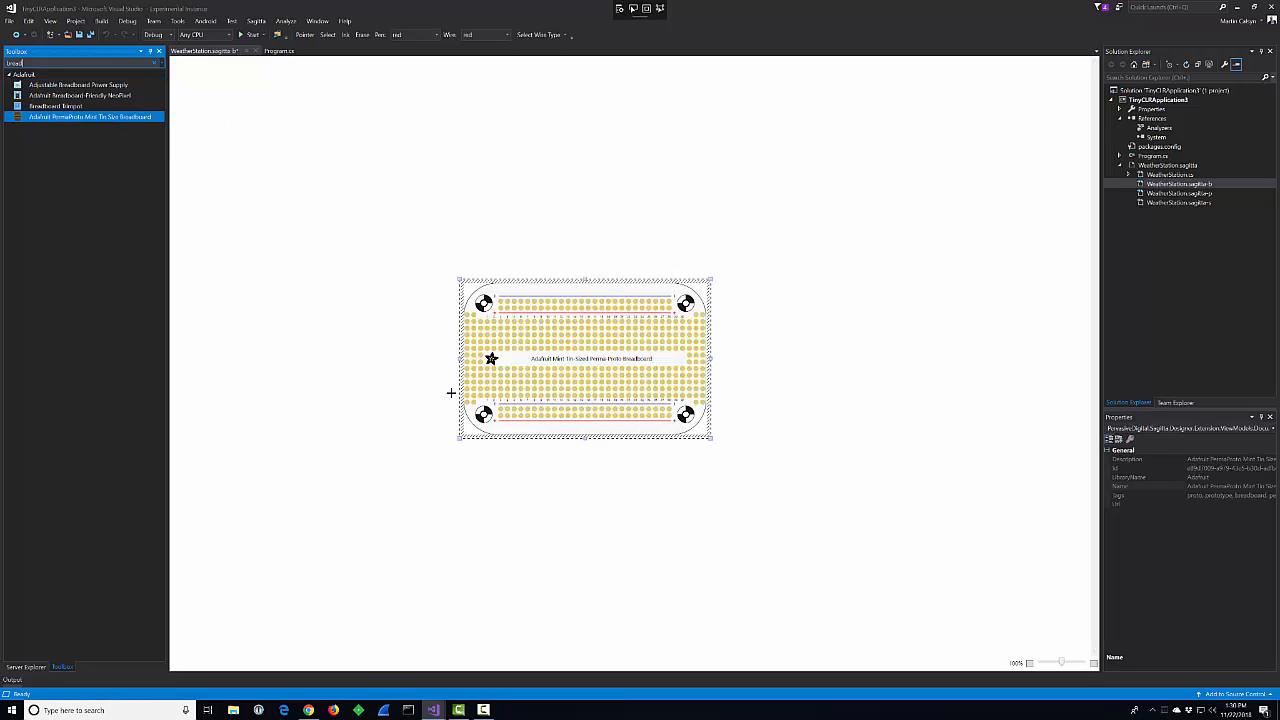
{"action": "left_click_drag", "start_coordinate": [563, 279], "coordinate": [495, 259]}
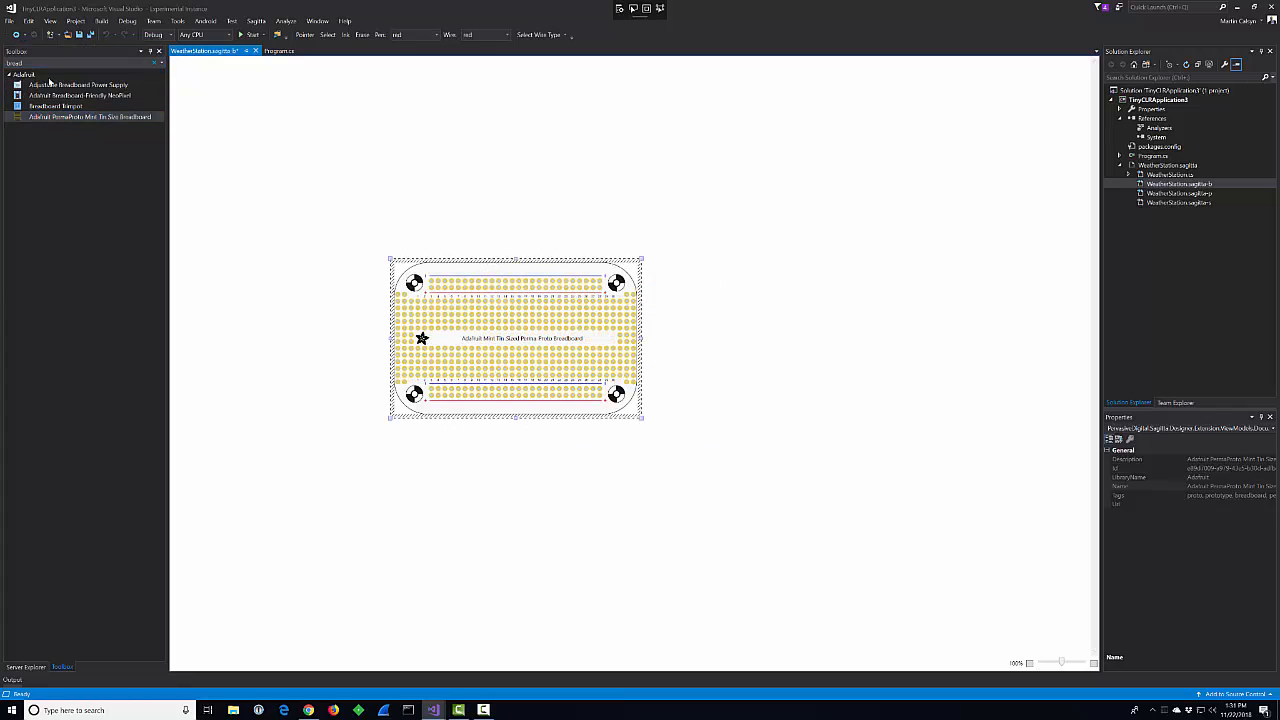
Find the BeagleBone Black board and place it directly below the breadboard, aligned with the breadboard's left edge
{"action": "left_click_drag", "start_coordinate": [37, 63], "coordinate": [4, 70]}
{"action": "key", "text": "BackSpace"}
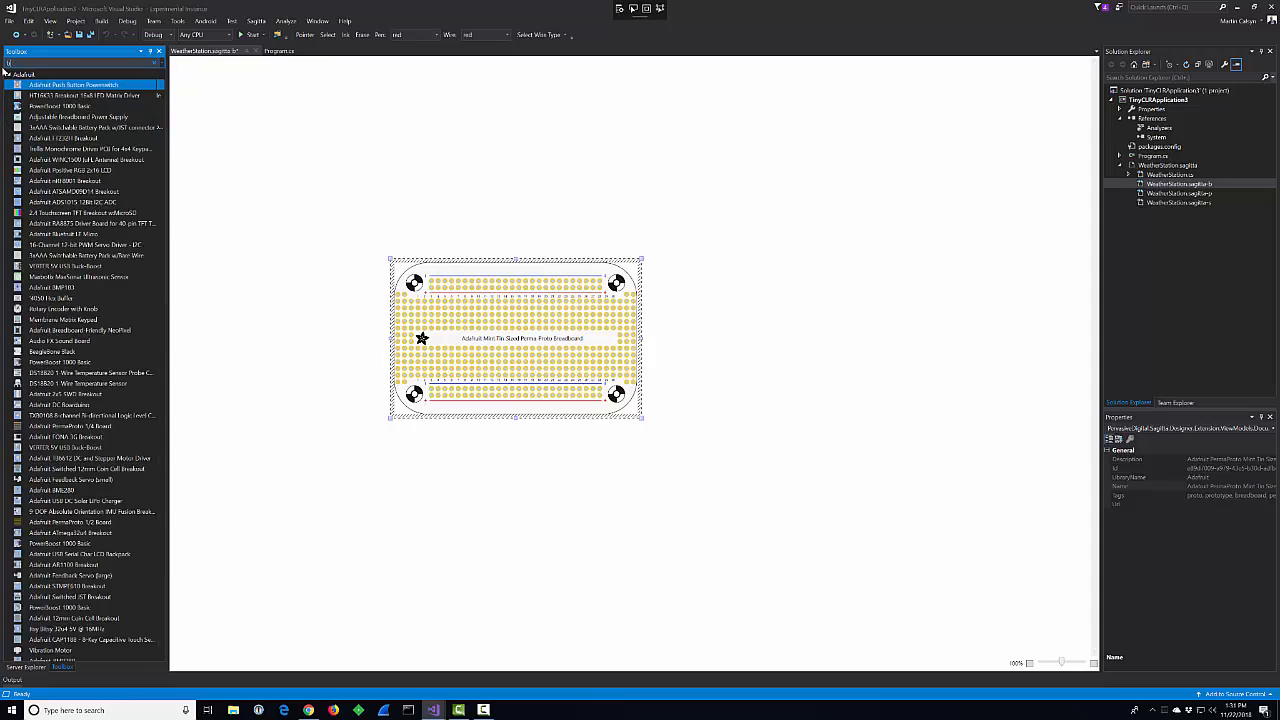
{"action": "type", "text": "beag"}
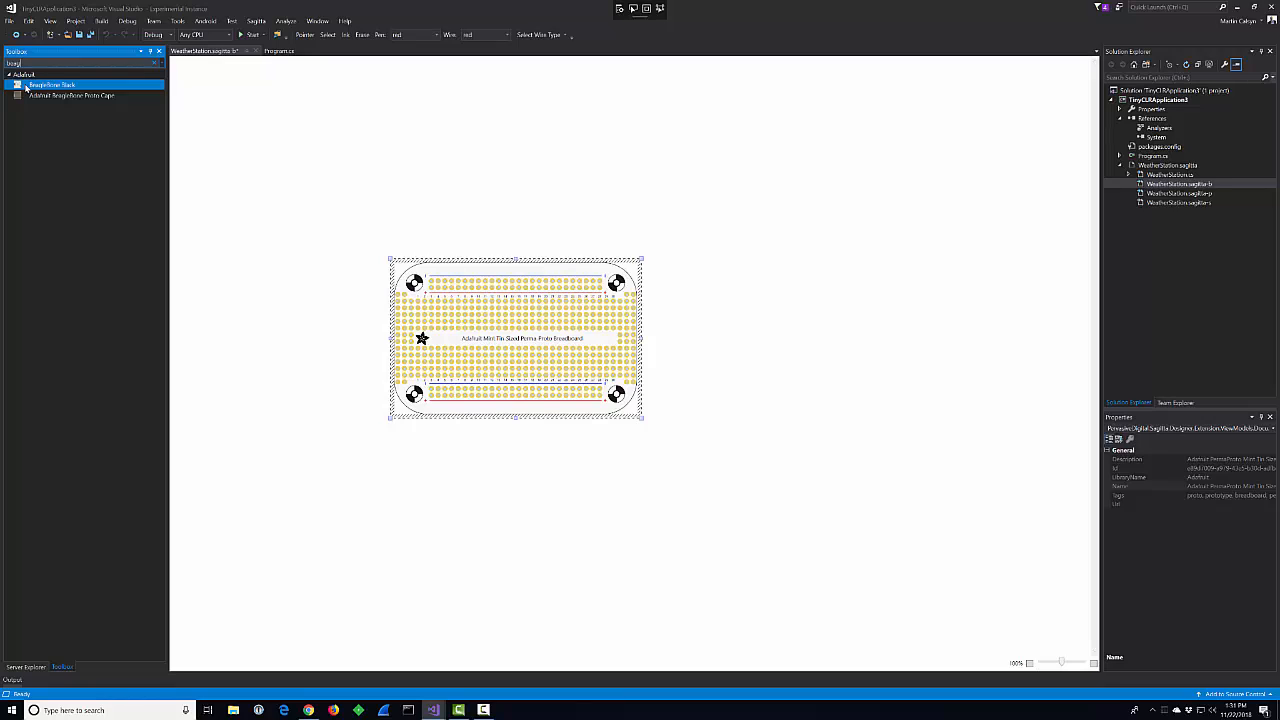
{"action": "left_click_drag", "start_coordinate": [26, 87], "coordinate": [390, 453]}
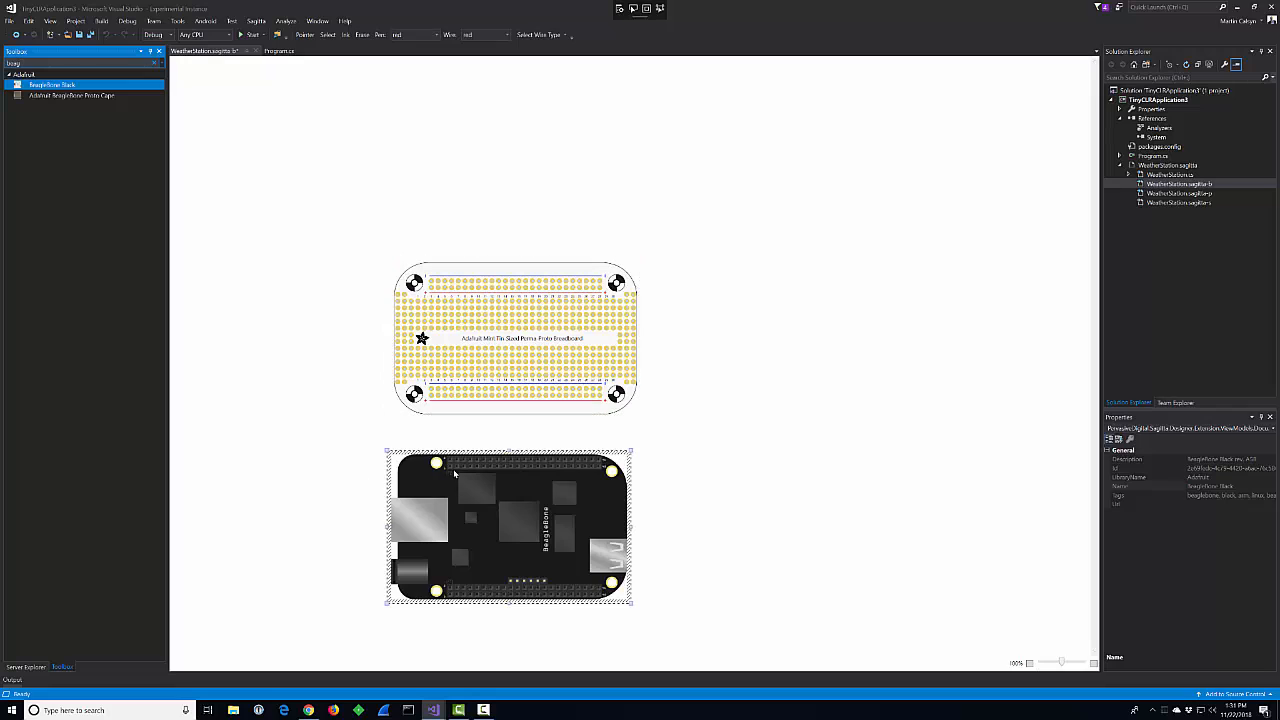
{"action": "left_click", "coordinate": [446, 449]}
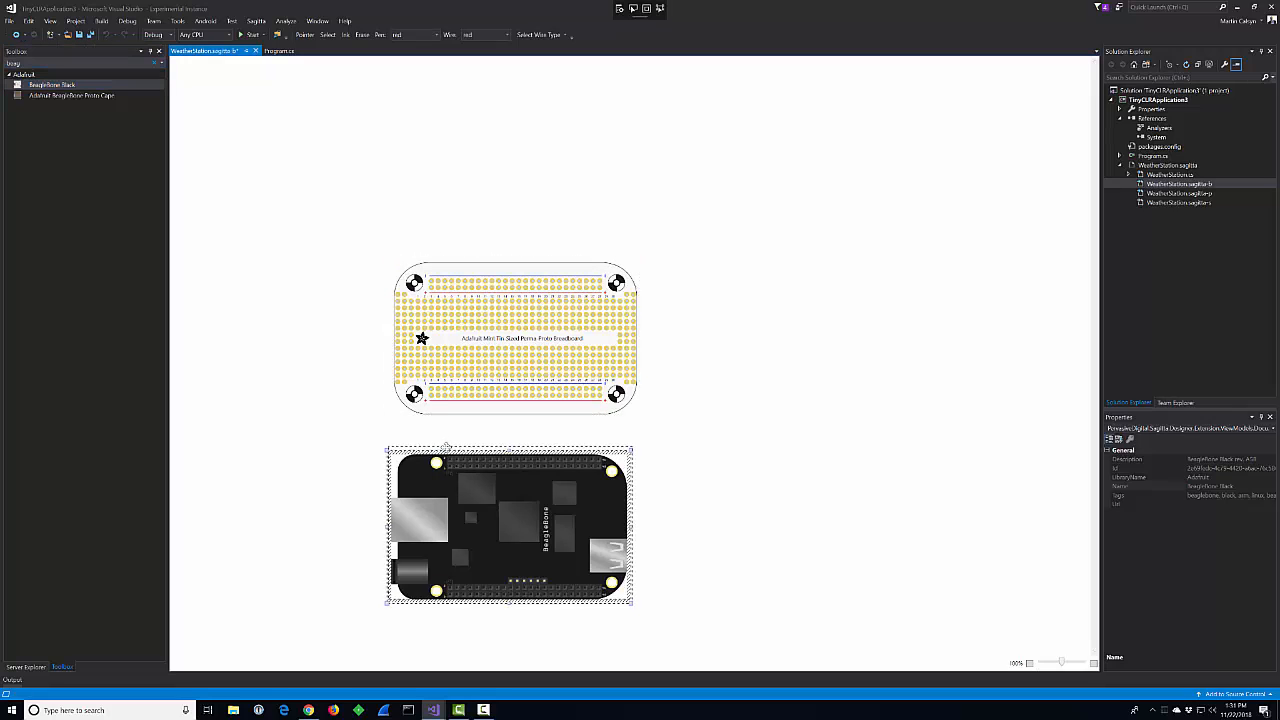
{"action": "left_click_drag", "start_coordinate": [446, 449], "coordinate": [451, 440]}
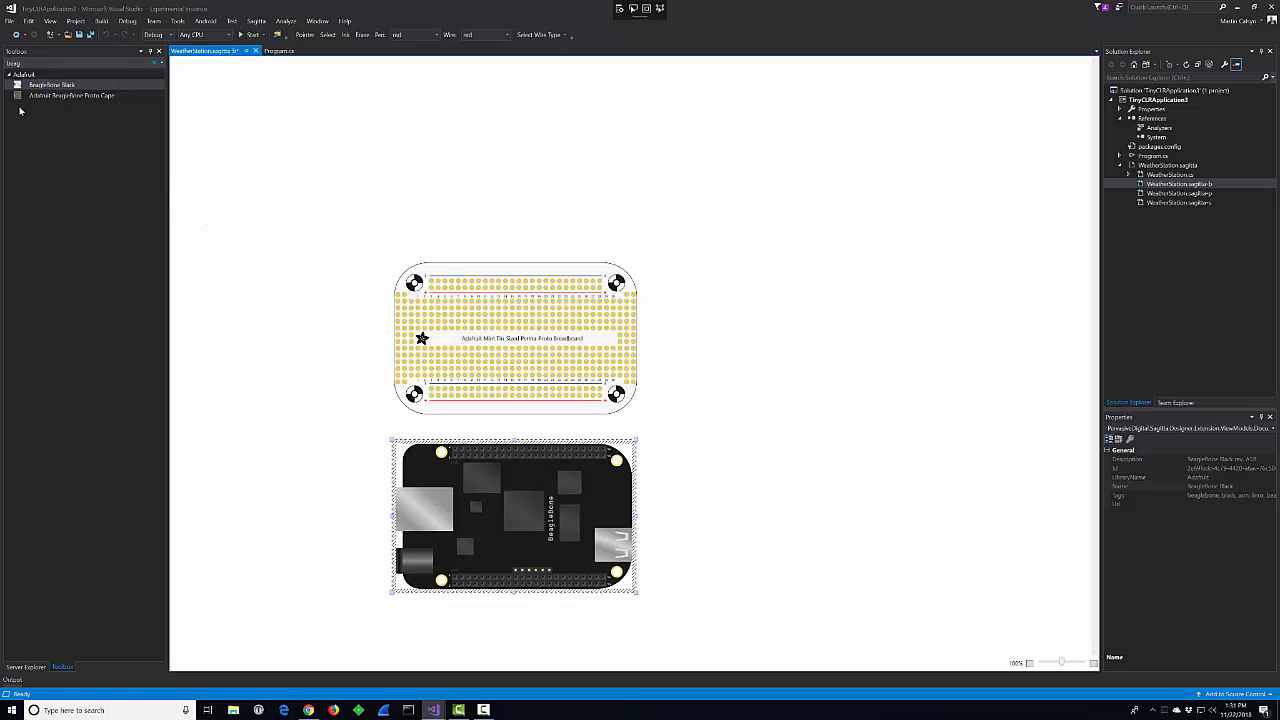
Search the components for "temp" and place the MCP9808 High Accuracy I2C Temperature Sensor above the breadboard's left end
{"action": "left_click", "coordinate": [8, 63]}
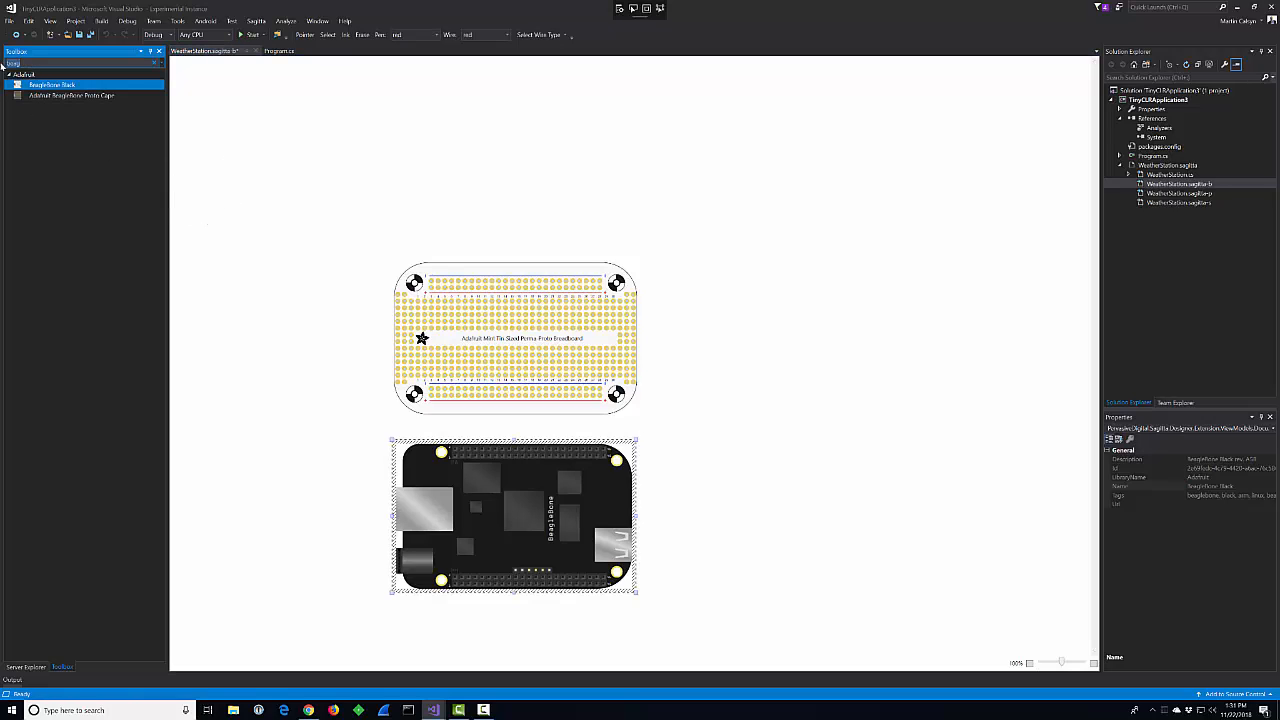
{"action": "type", "text": "temp"}
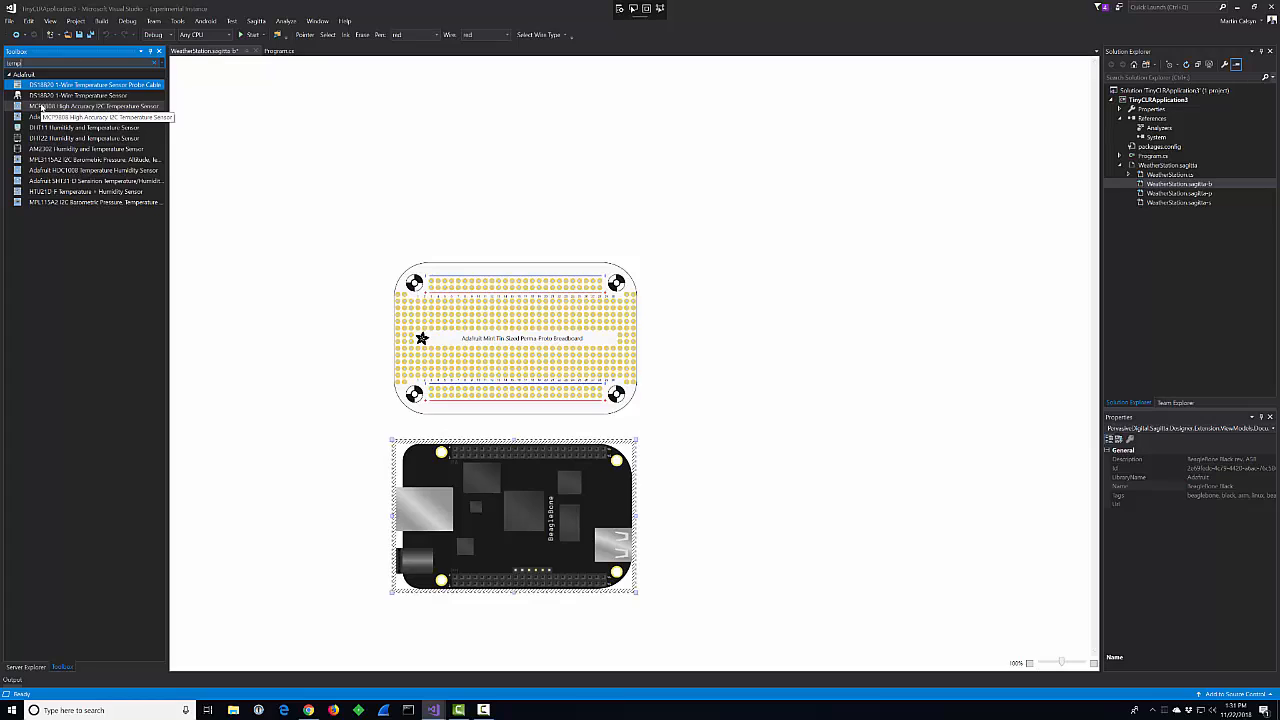
{"action": "left_click_drag", "start_coordinate": [29, 105], "coordinate": [406, 145]}
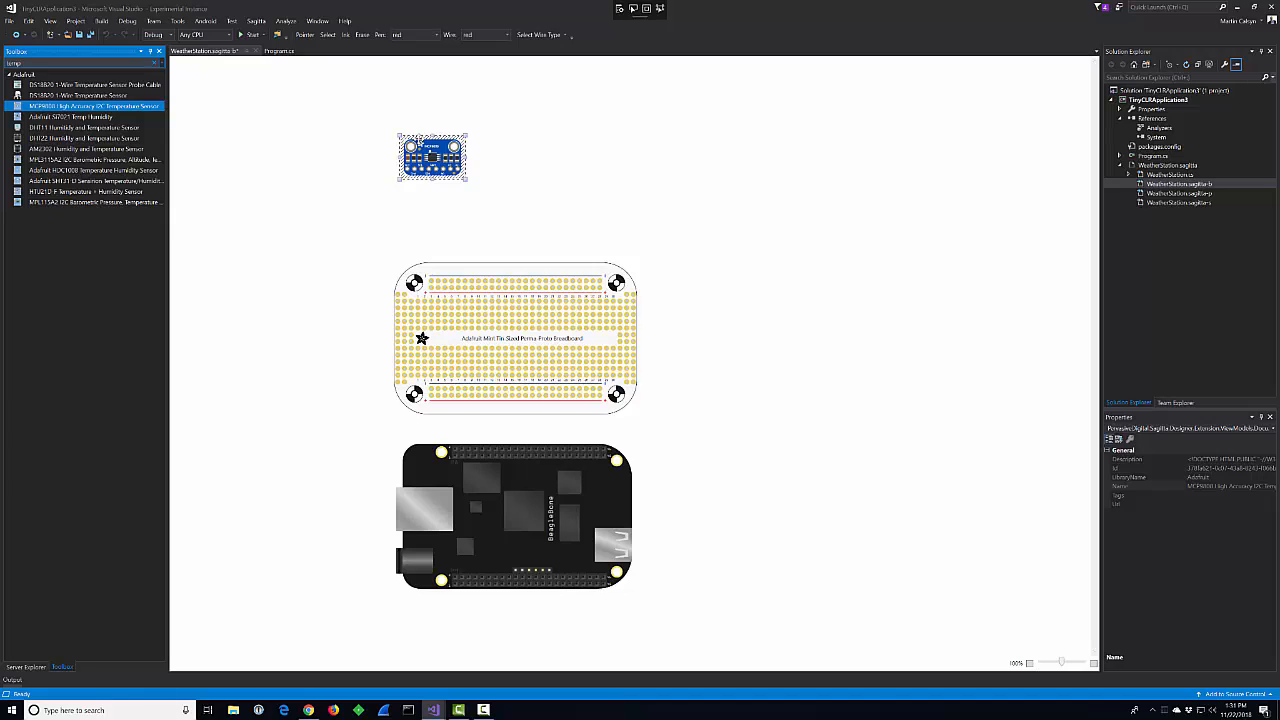
Rotate the temperature sensor upright and back to horizontal, and move it down closer to the breadboard
{"action": "left_click", "coordinate": [419, 139]}
{"action": "key", "text": "r"}
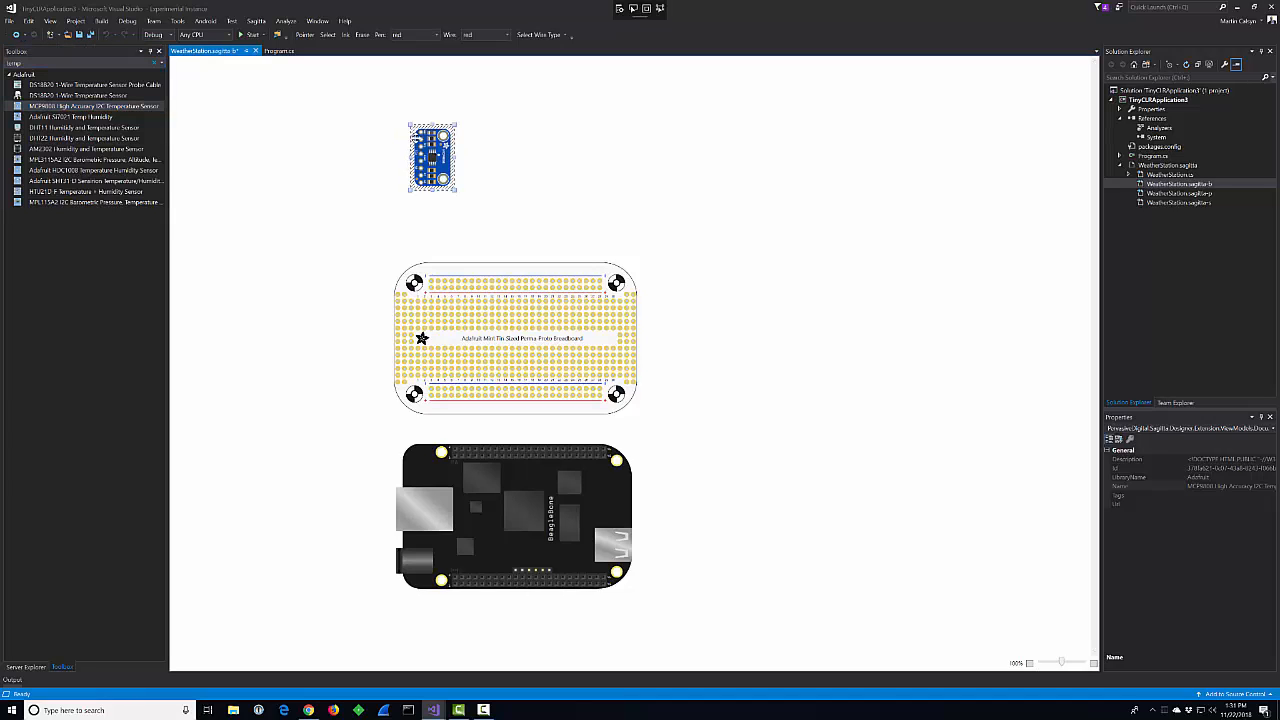
{"action": "key", "text": "r"}
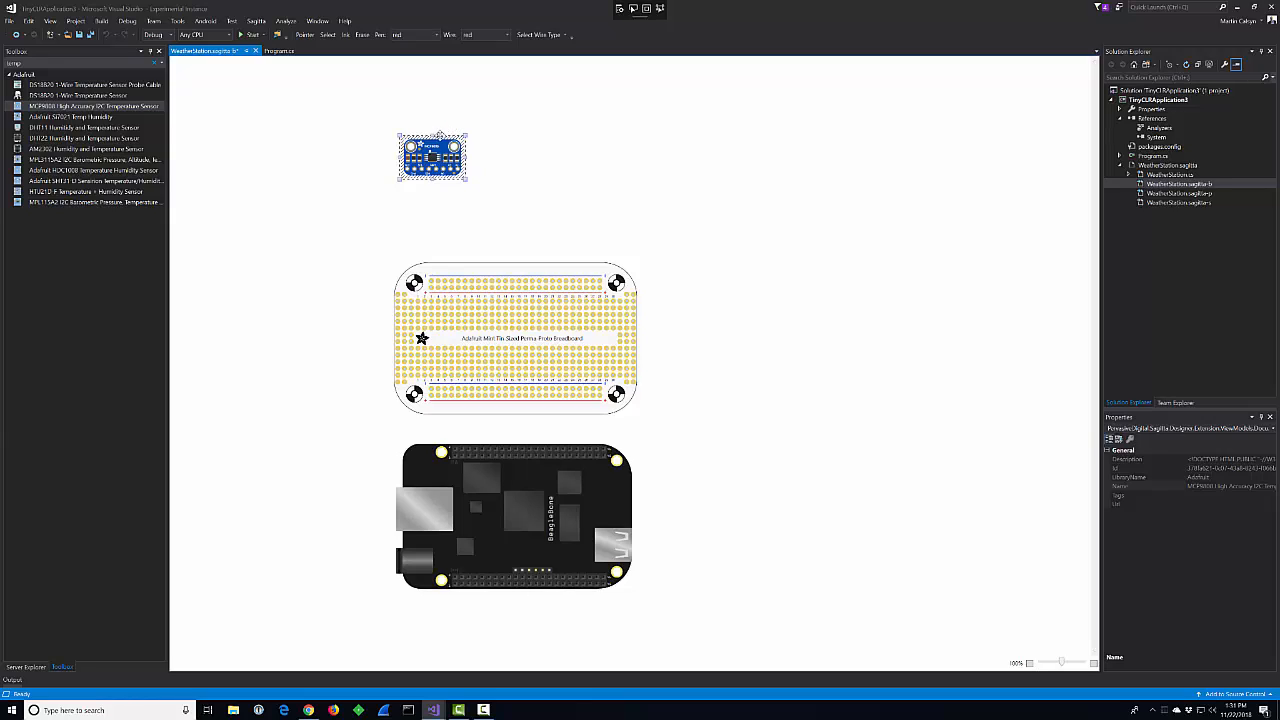
{"action": "left_click_drag", "start_coordinate": [440, 135], "coordinate": [444, 166]}
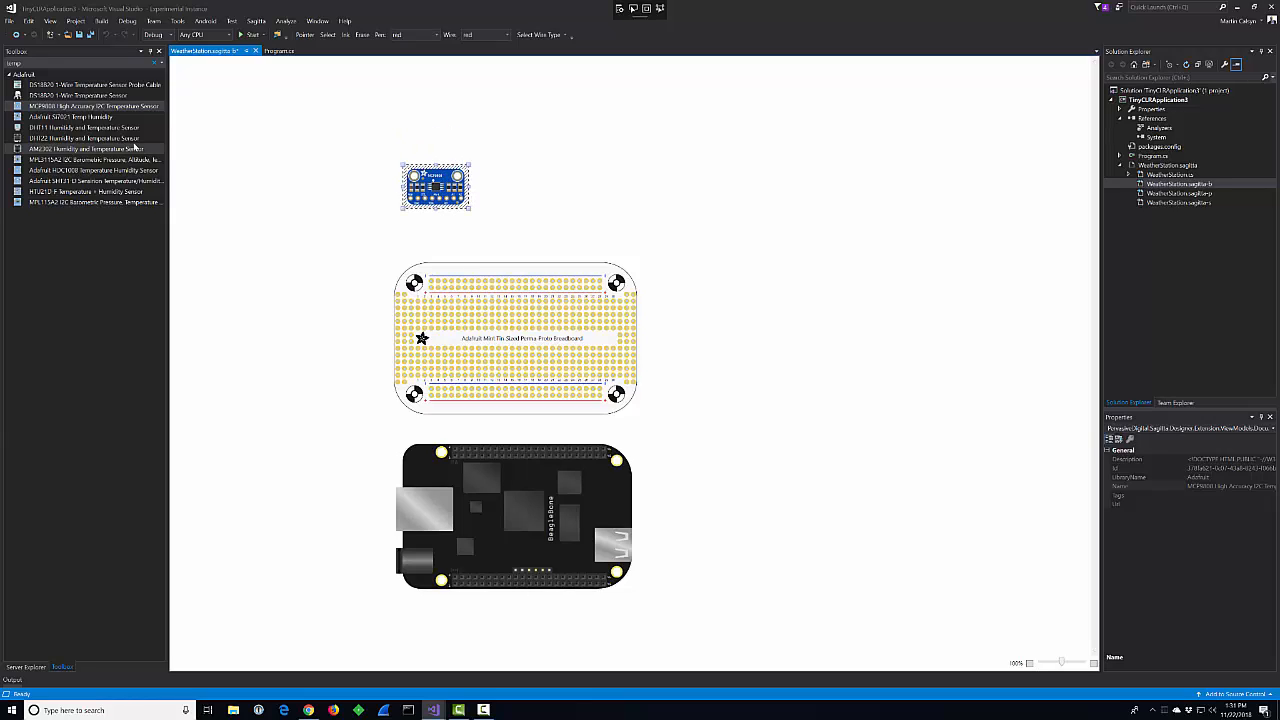
{"action": "left_click_drag", "start_coordinate": [80, 116], "coordinate": [531, 154]}
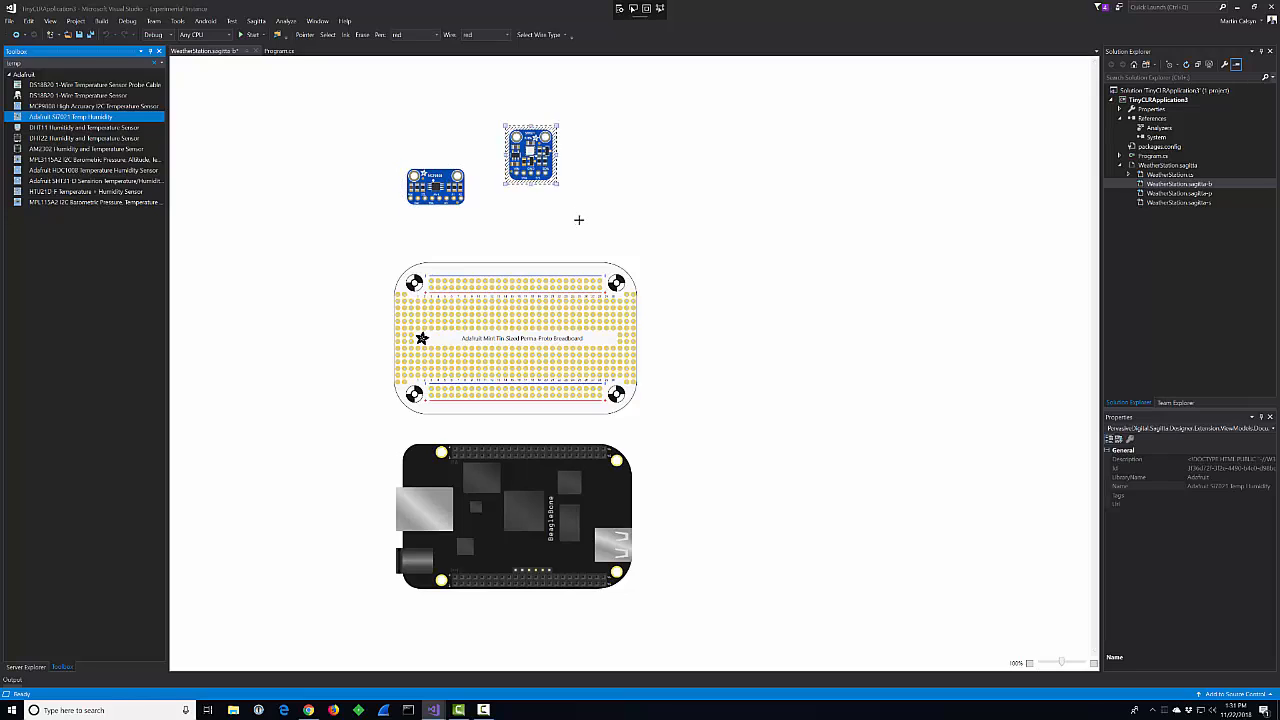
{"action": "key", "text": "Delete"}
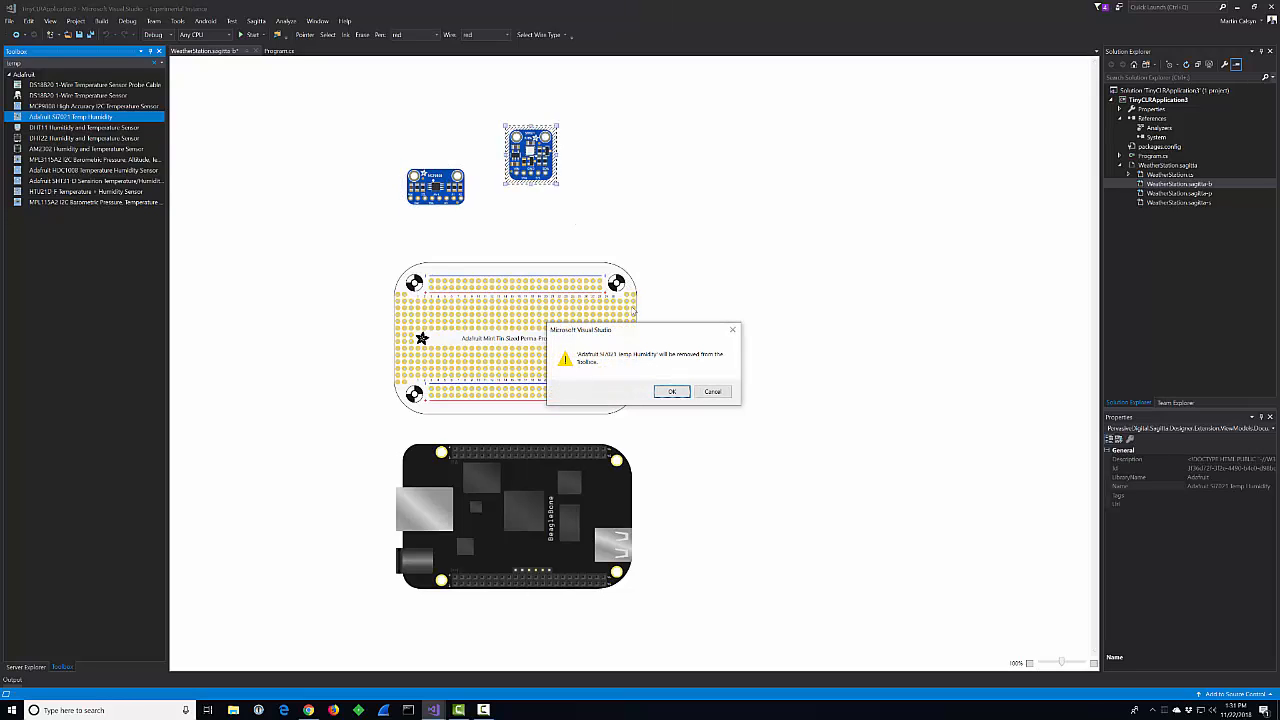
{"action": "left_click", "coordinate": [608, 255]}
{"action": "left_click", "coordinate": [704, 392]}
{"action": "left_click", "coordinate": [533, 165]}
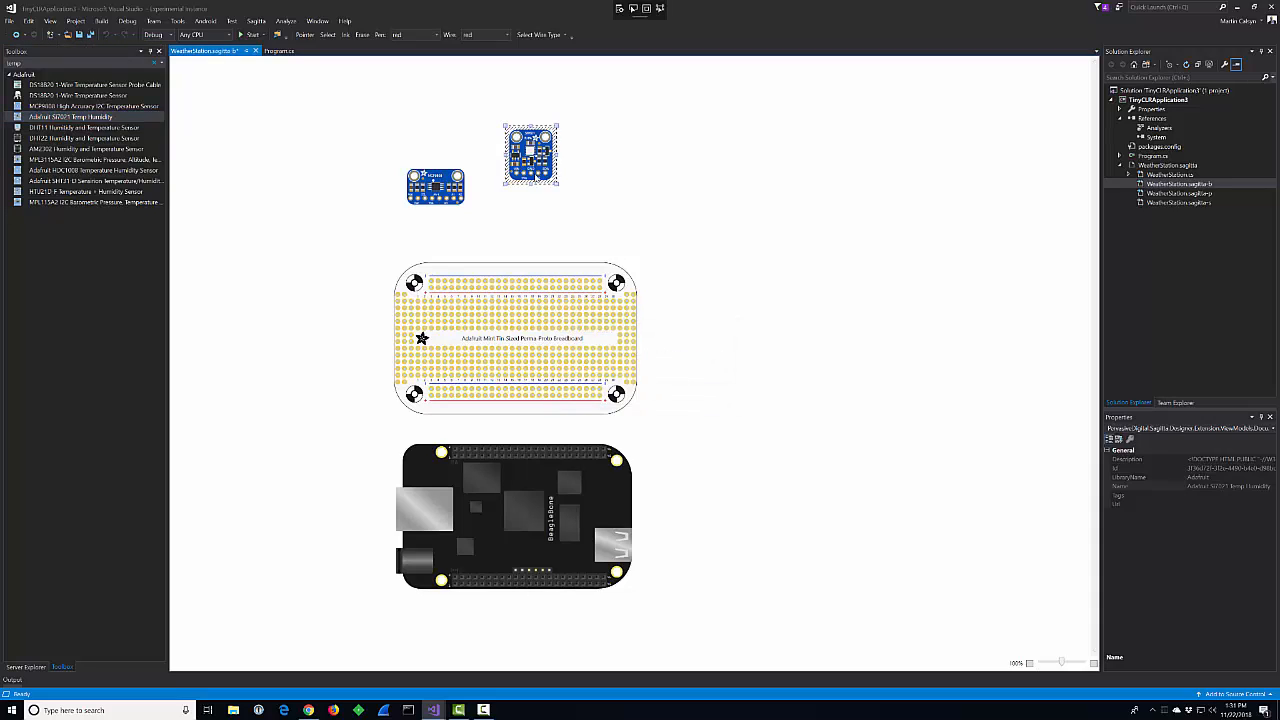
{"action": "key", "text": "Delete"}
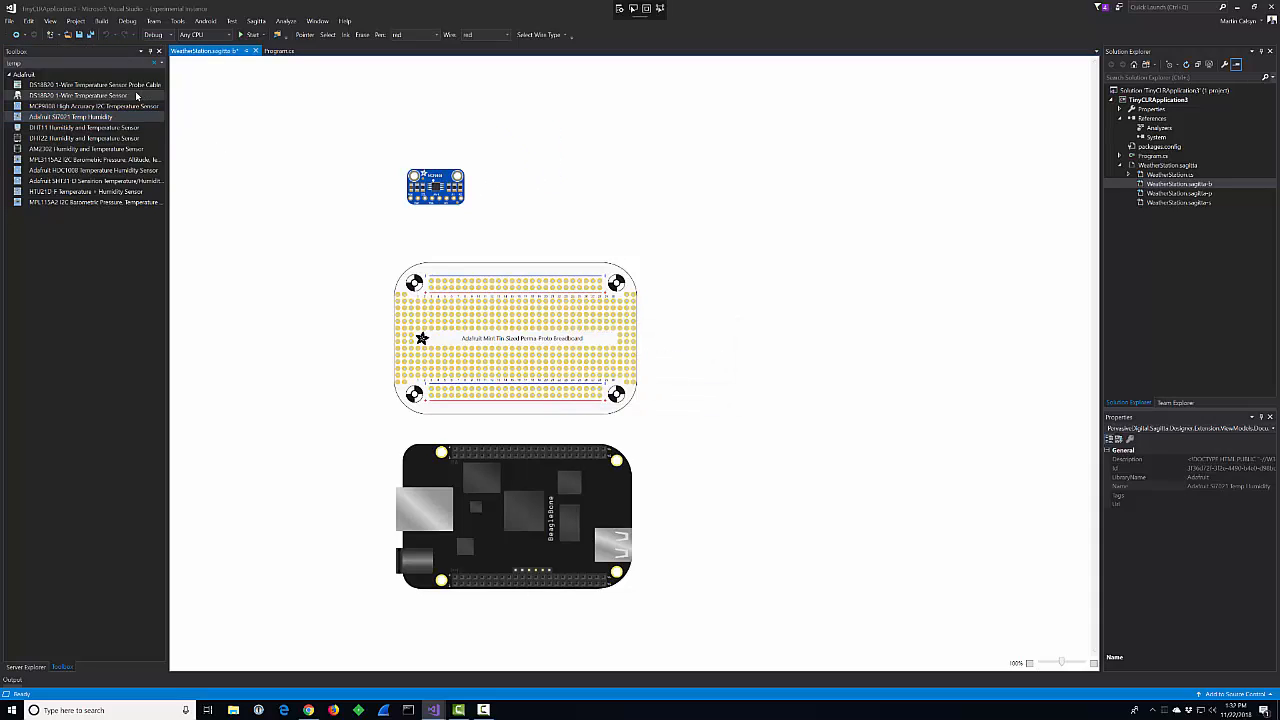
Search the components for "display" and place the SHARP Memory Display 1.3 inch 96x96 to the right of the temperature sensor
{"action": "left_click_drag", "start_coordinate": [46, 64], "coordinate": [1, 75]}
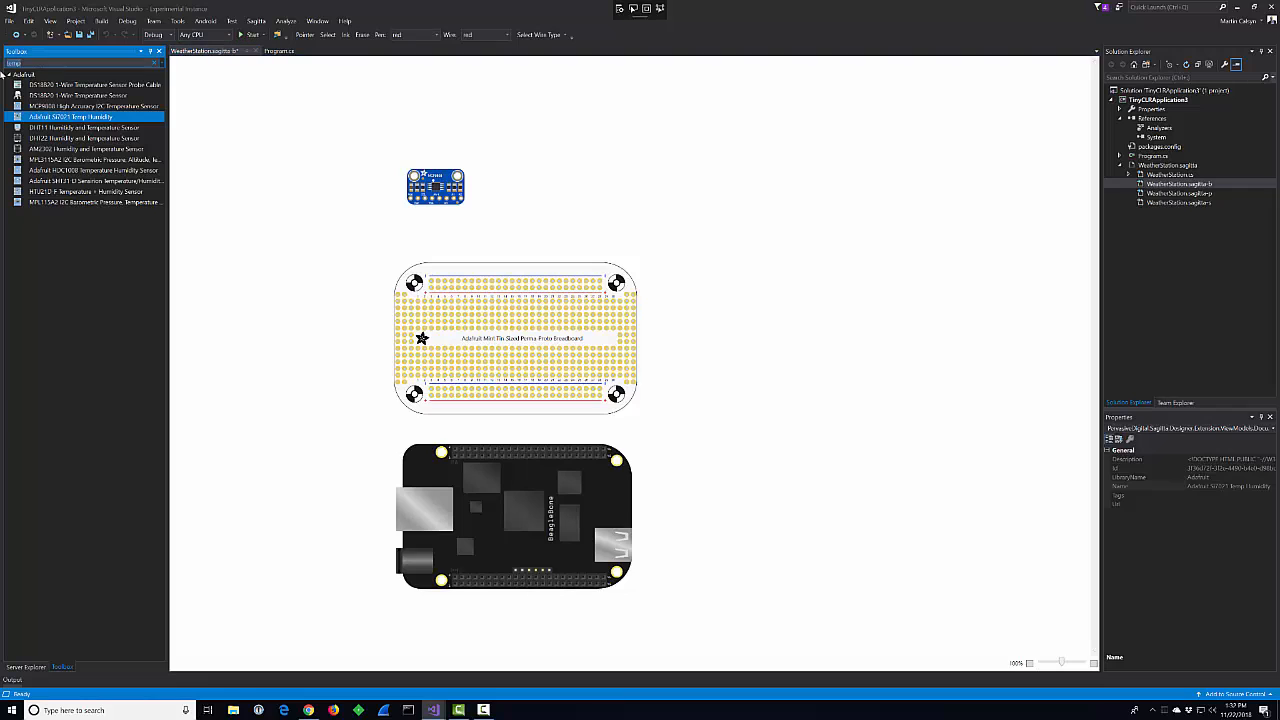
{"action": "type", "text": "display"}
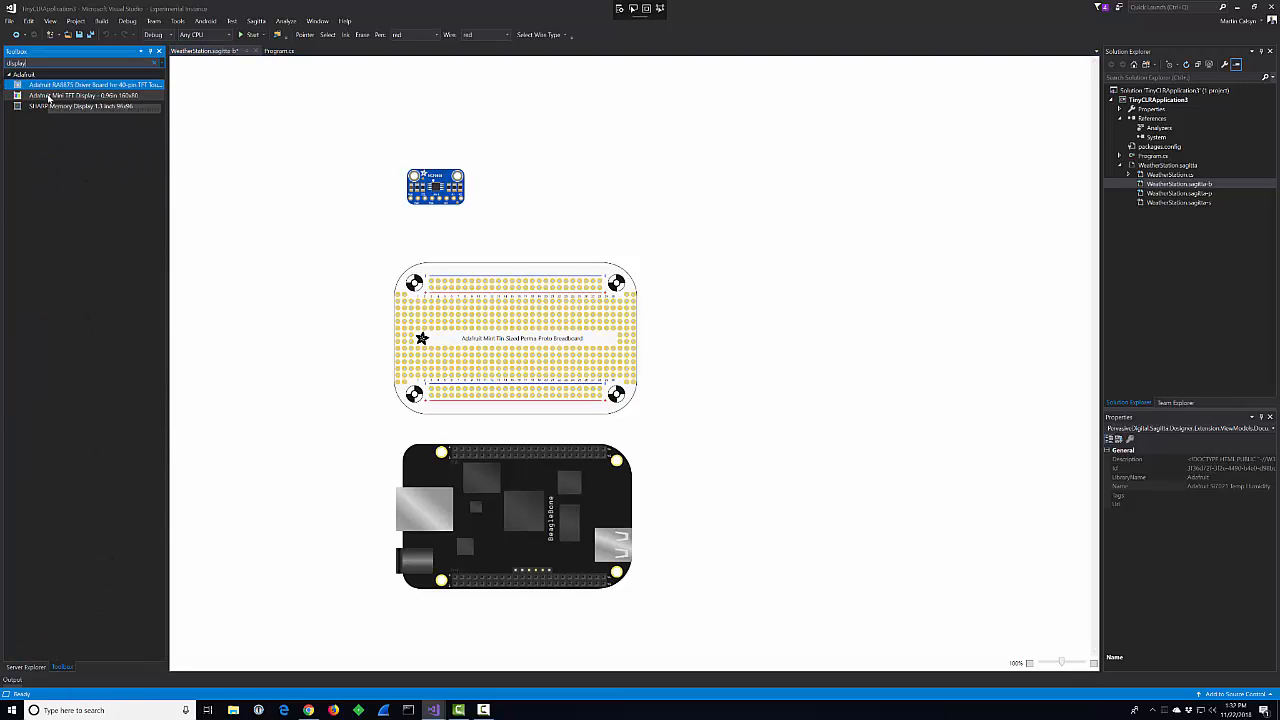
{"action": "left_click_drag", "start_coordinate": [48, 105], "coordinate": [506, 158]}
{"action": "left_click", "coordinate": [582, 156]}
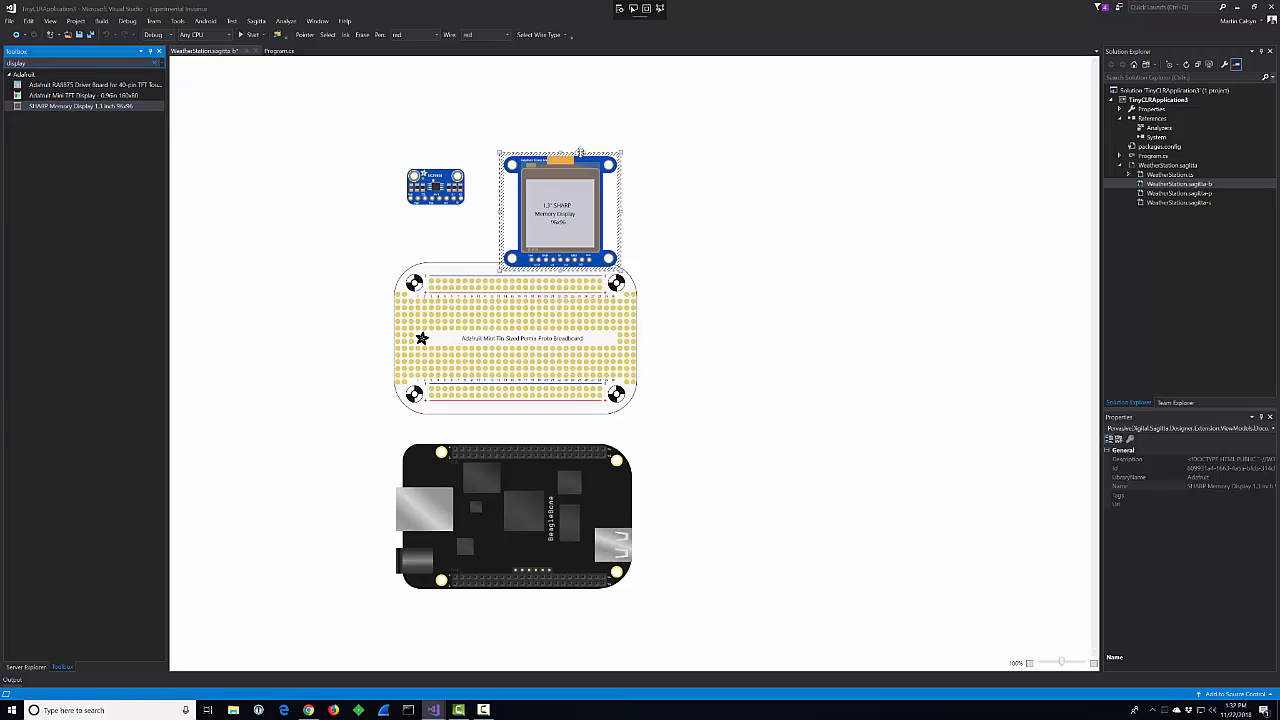
Move the SHARP Memory Display up so it clears the breadboard's upper edge, and save the breadboard design
{"action": "left_click_drag", "start_coordinate": [582, 128], "coordinate": [582, 128]}
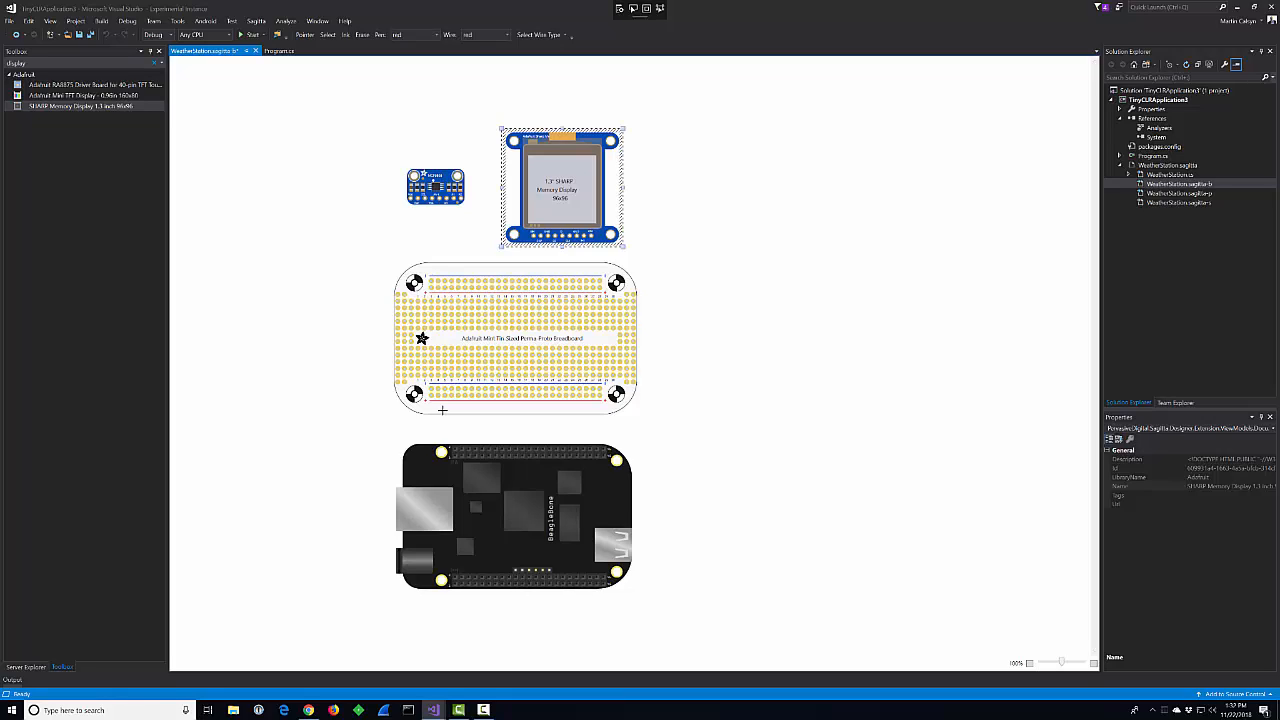
{"action": "key", "text": "ctrl+s"}
Inspect the auto-generated WeatherStation.cs code file and close it
{"action": "double_click", "coordinate": [1166, 175]}
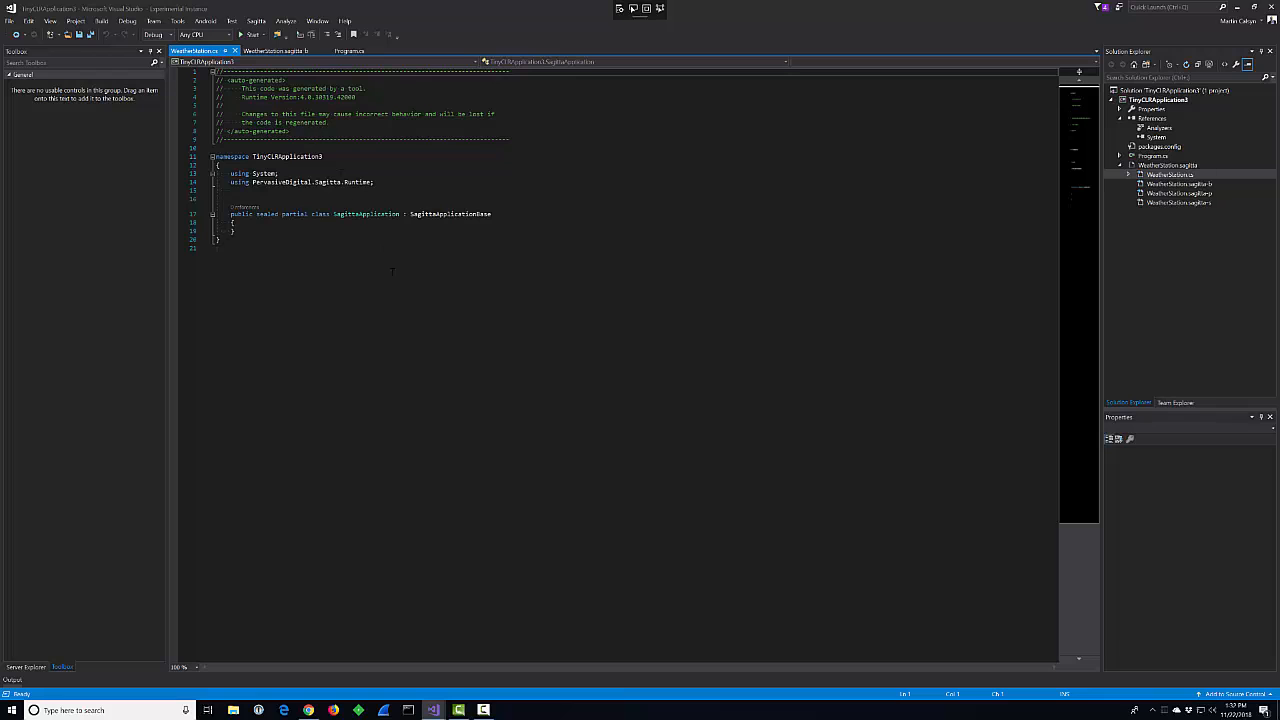
{"action": "left_click", "coordinate": [234, 51]}
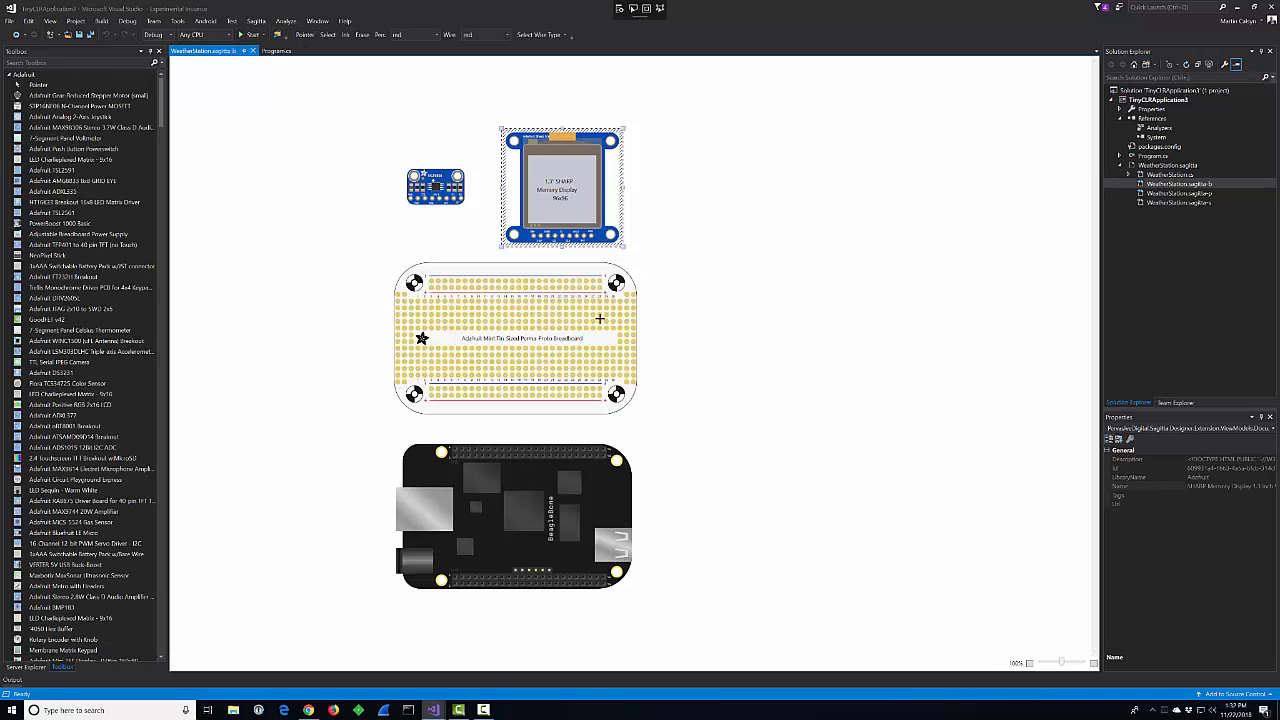
Open the WeatherStation.sagitta overview and review its drivers, middleware, agents, BOM, netlist and design rules sections, ending on the design properties
{"action": "double_click", "coordinate": [1157, 166]}
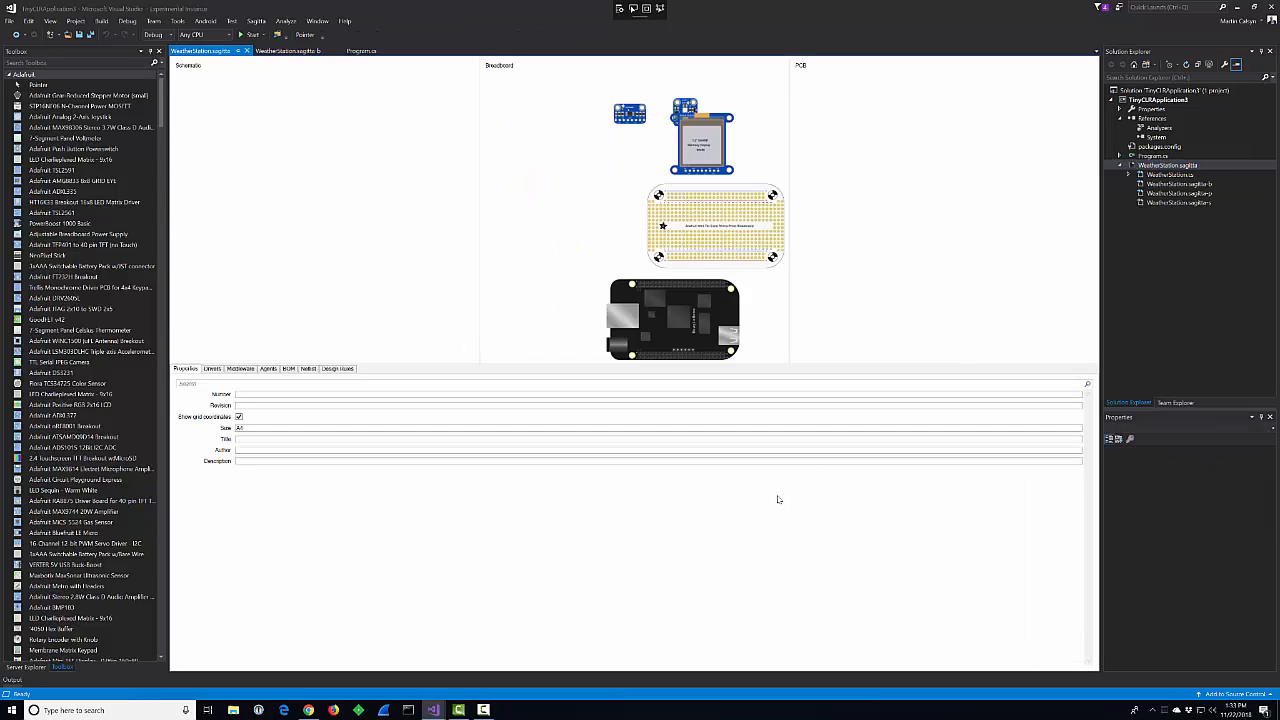
{"action": "left_click", "coordinate": [213, 369]}
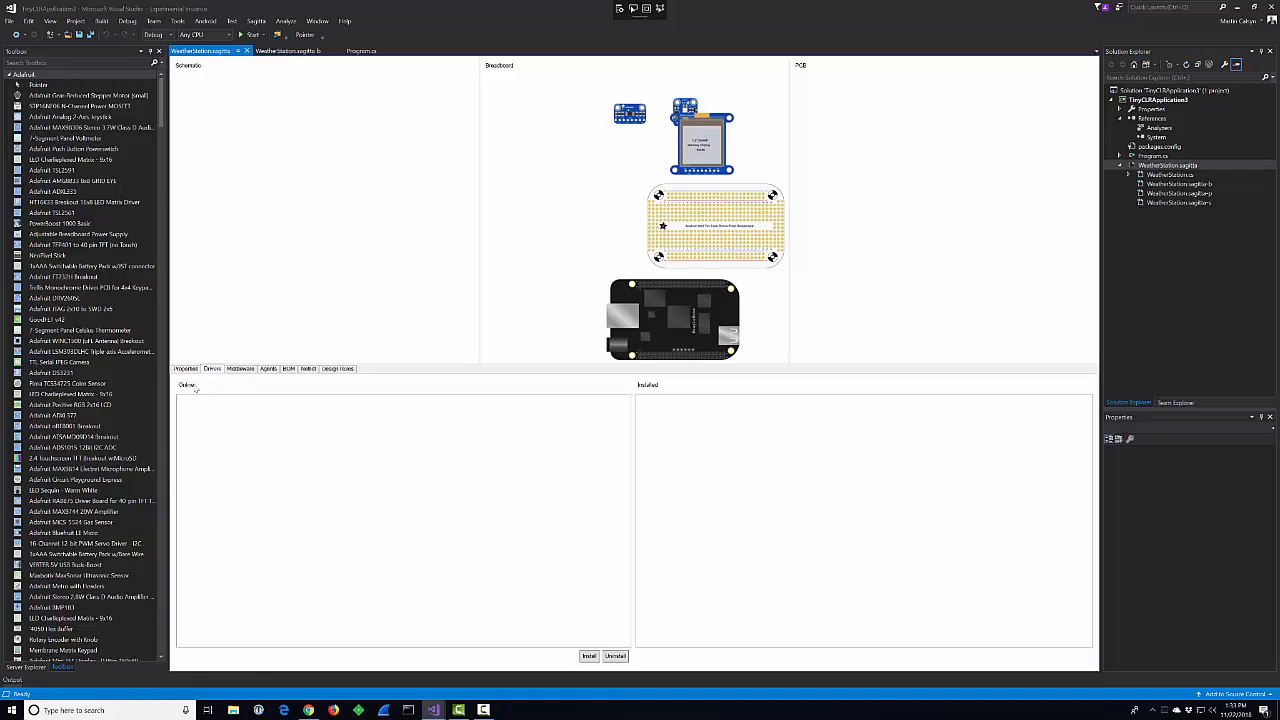
{"action": "left_click", "coordinate": [241, 369]}
{"action": "left_click", "coordinate": [267, 372]}
{"action": "left_click", "coordinate": [289, 369]}
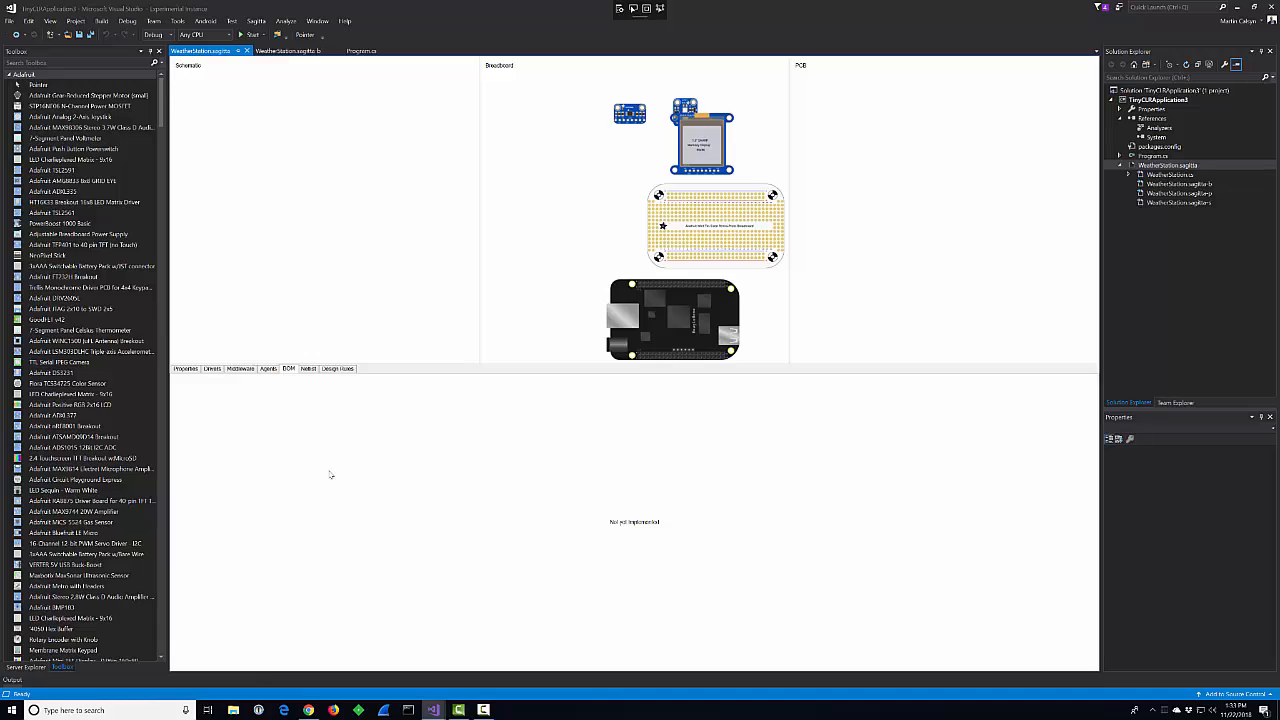
{"action": "left_click", "coordinate": [309, 369]}
{"action": "left_click", "coordinate": [339, 369]}
{"action": "left_click", "coordinate": [186, 369]}
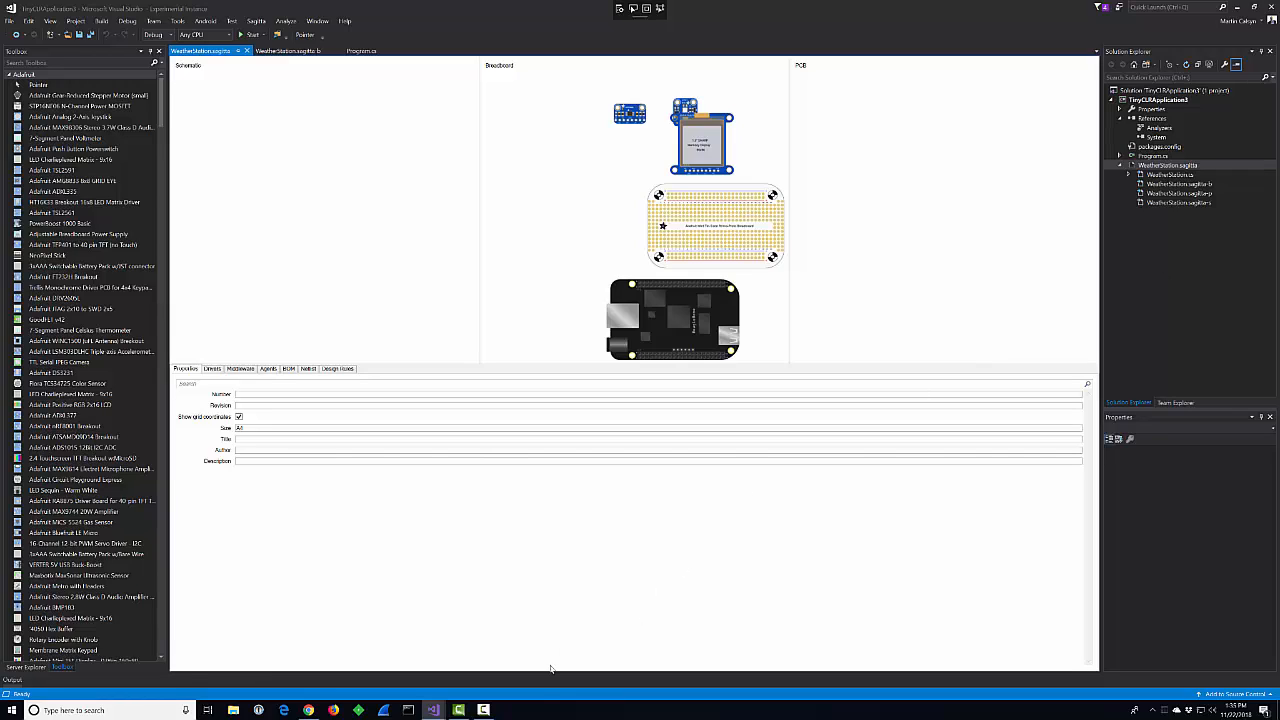
{"action": "left_click", "coordinate": [483, 710]}
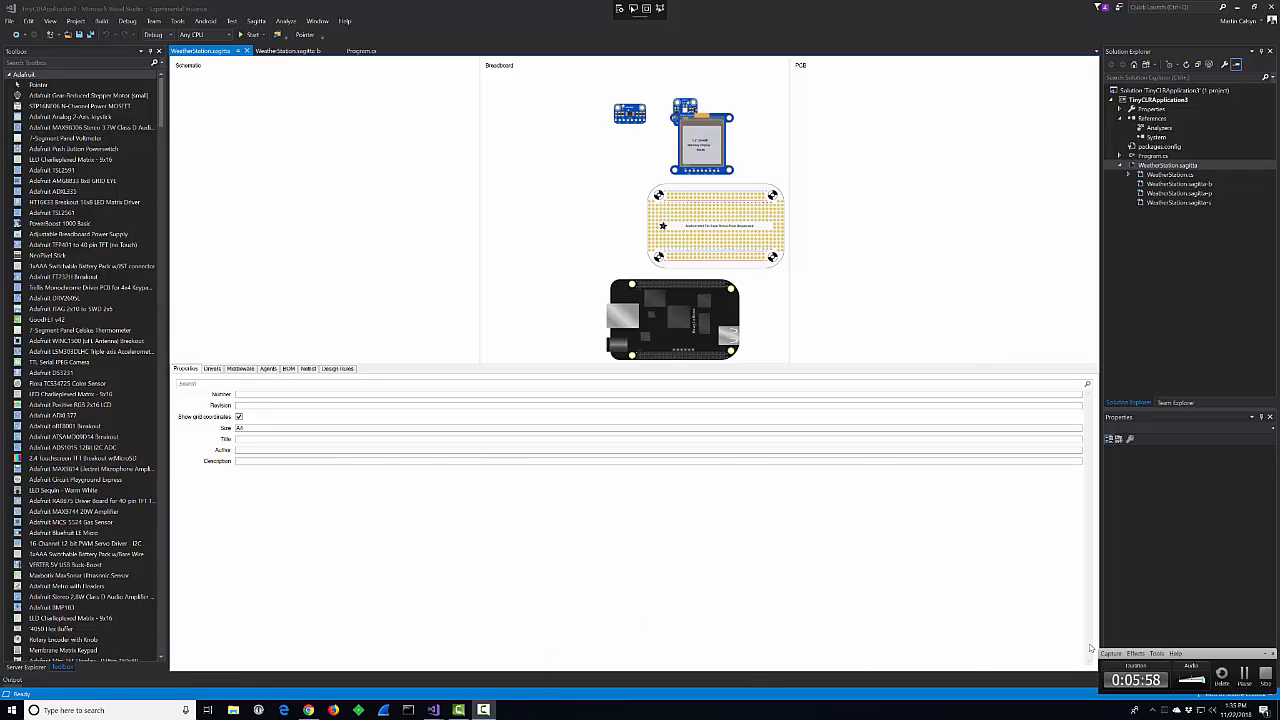